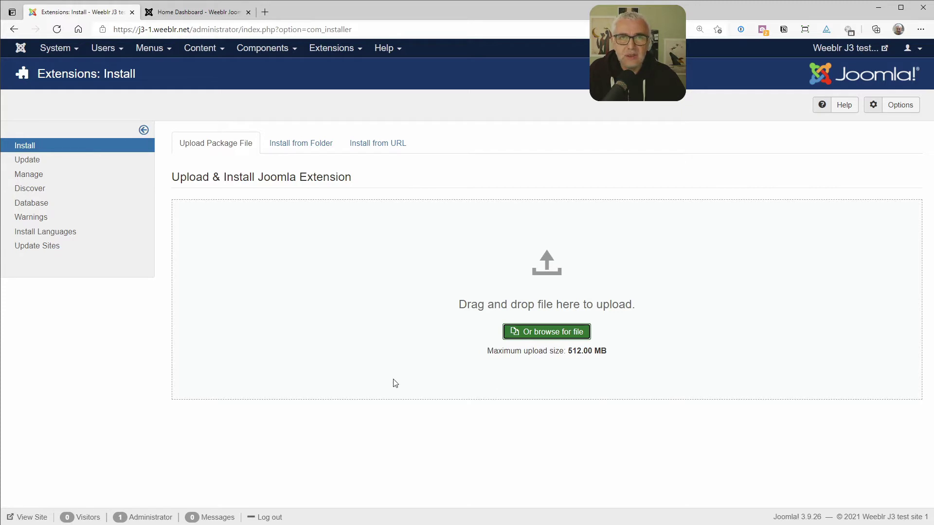
- Upload and install the 4SEO extension package from a local file
left_click(535, 333)
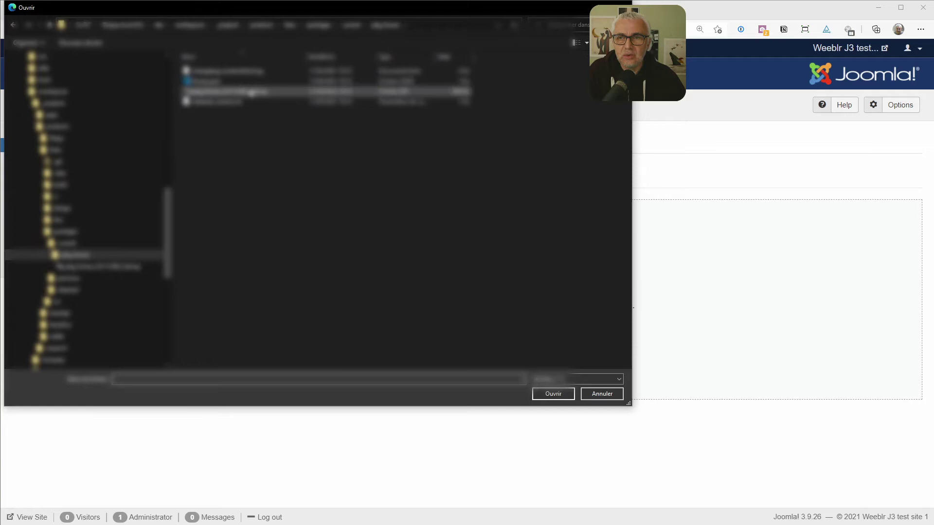
double_click(252, 92)
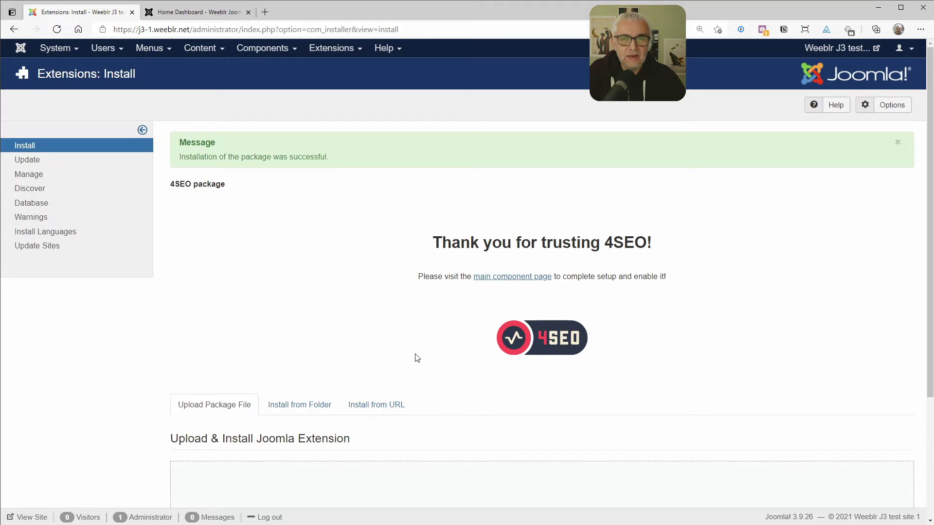
- Open the 4SEO component, start the setup wizard, and answer Yes to 'Is your website public?'
left_click(522, 278)
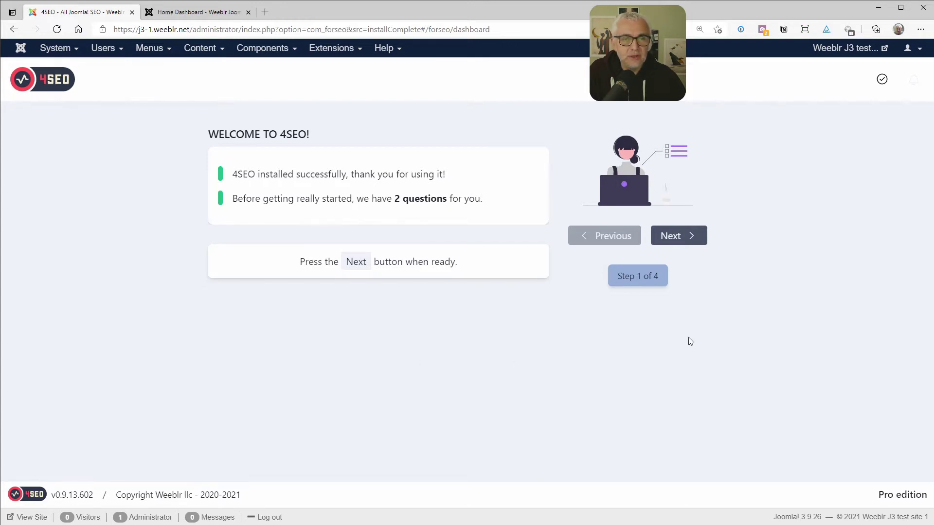
left_click(685, 240)
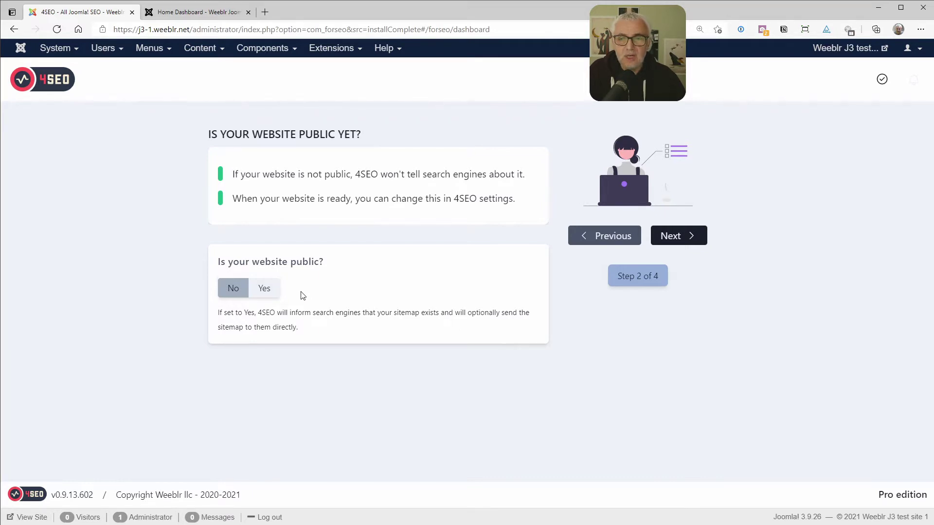
left_click(272, 292)
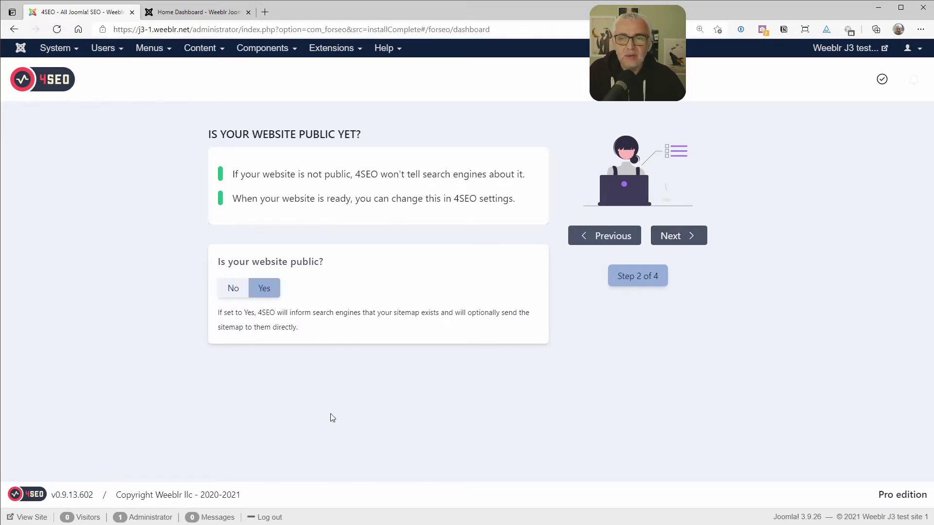
left_click(679, 239)
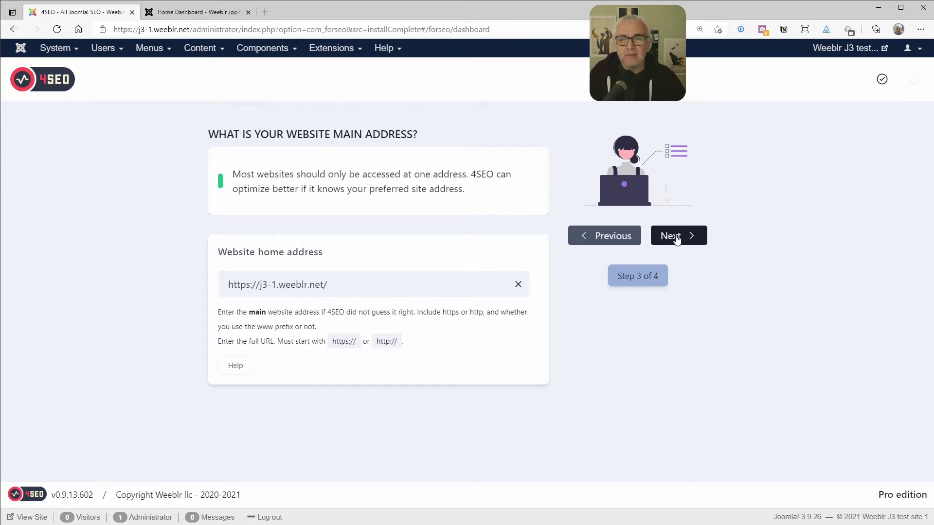
left_click(357, 291)
key("ctrl+shift+Left")
key("ctrl+shift+Left")
key("ctrl+shift+Left")
key("ctrl+shift+Left")
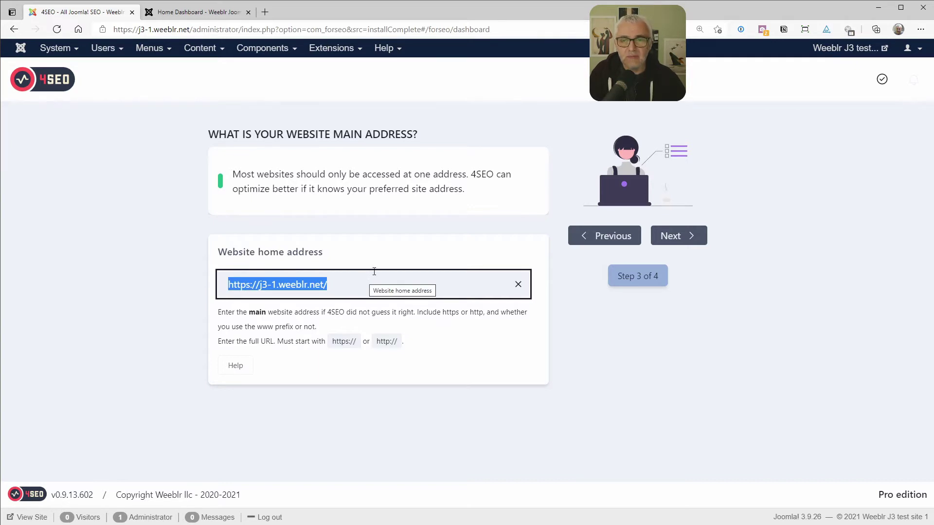
left_click(379, 285)
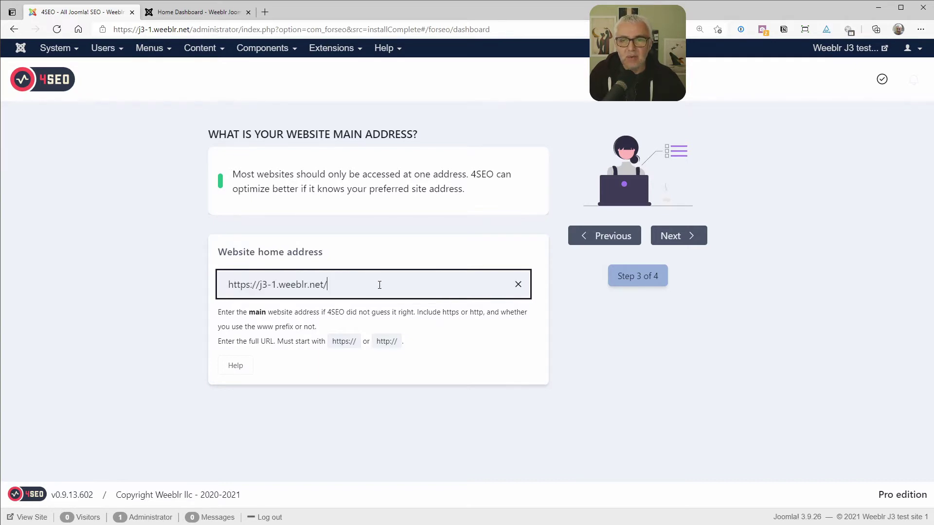
left_click(260, 286)
type("www")
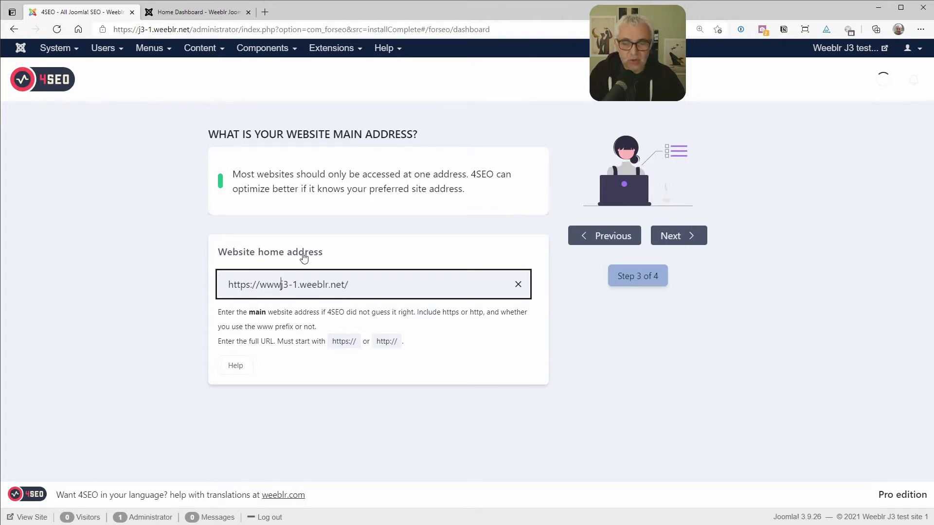
type(".")
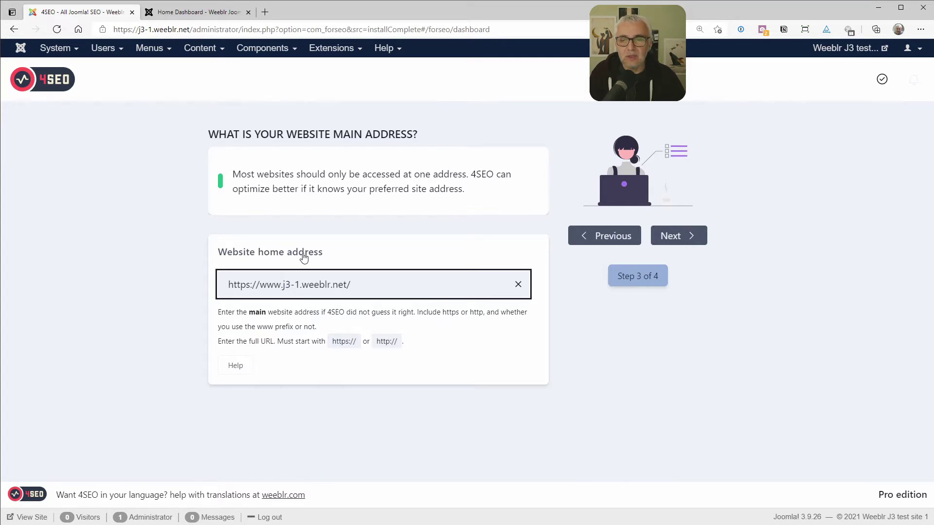
key("BackSpace")
key("BackSpace")
key("BackSpace")
key("BackSpace")
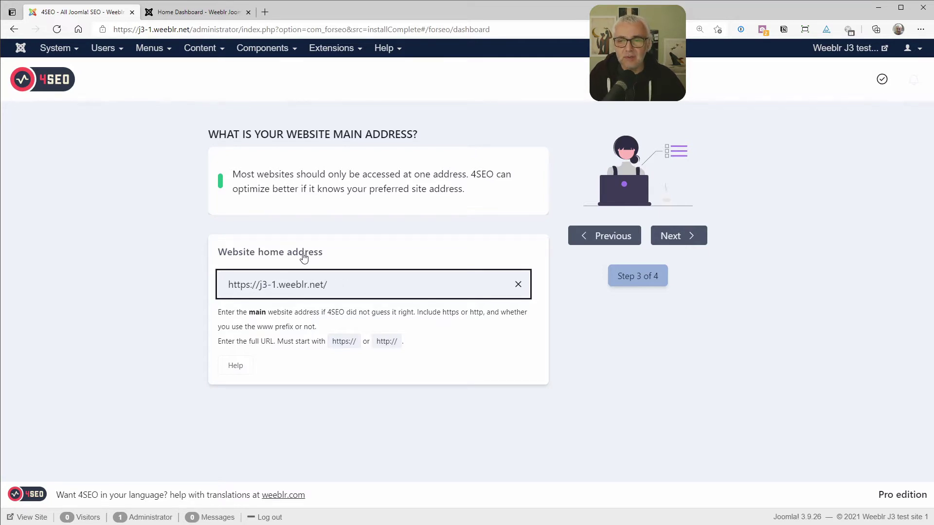
left_click(678, 237)
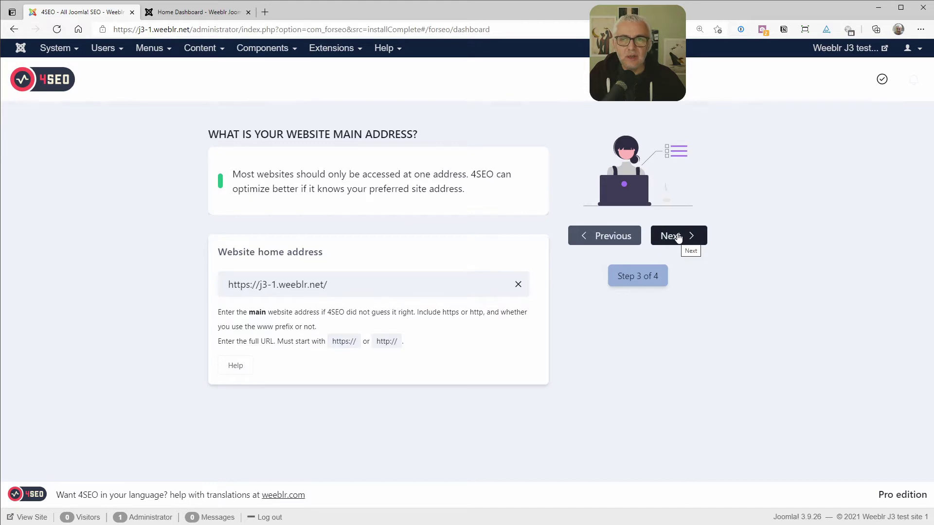
left_click(678, 238)
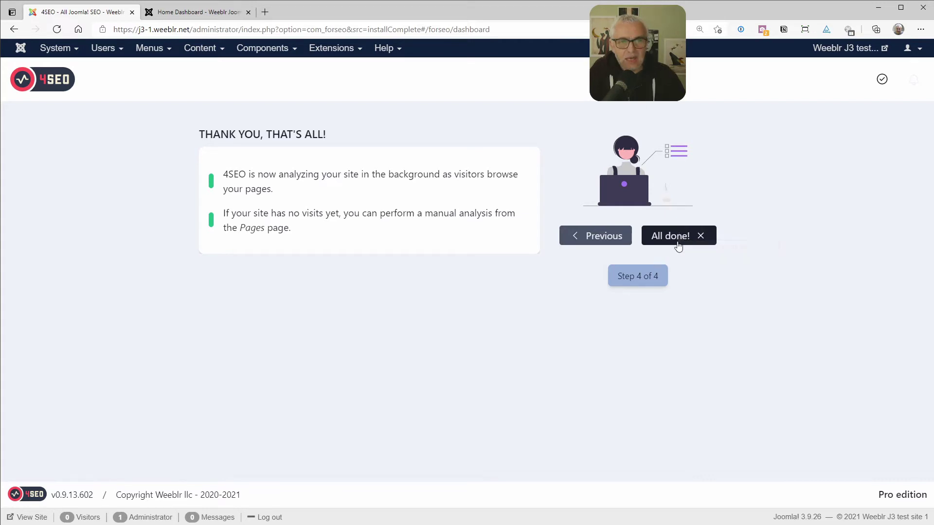
- Finish the wizard, switch 4SEO to the dark theme, and show then hide the Getting Started video
left_click(676, 242)
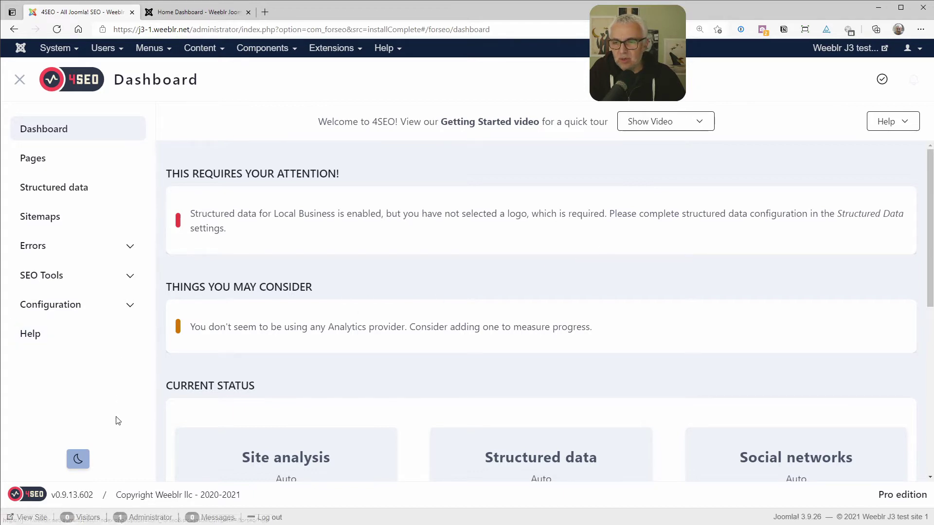
left_click(79, 460)
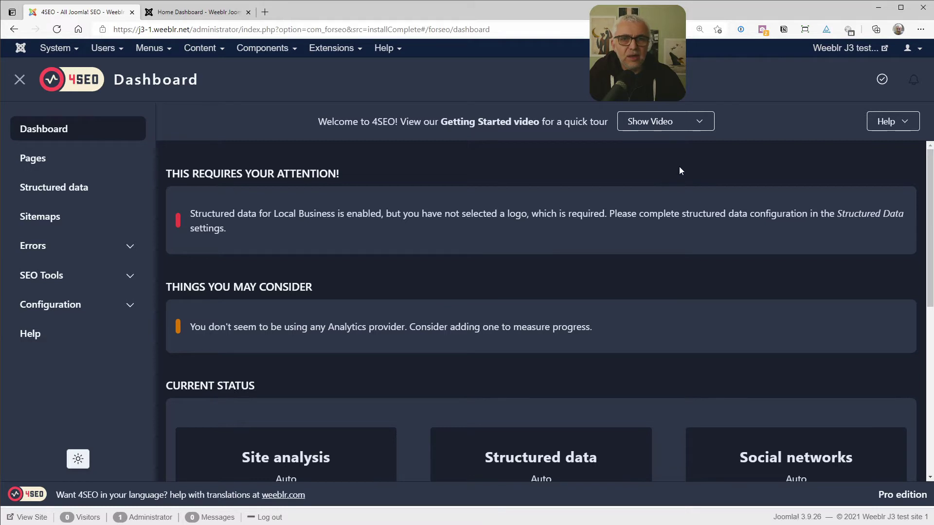
left_click(698, 125)
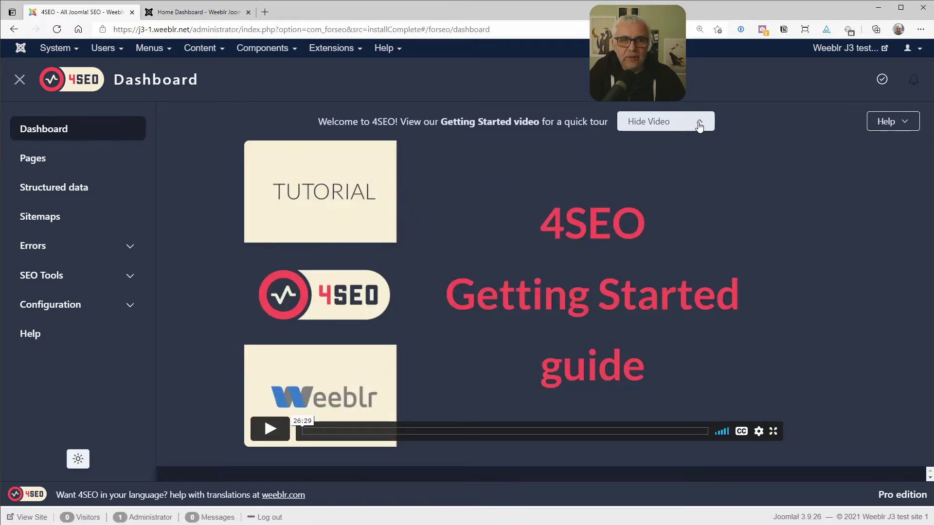
left_click(699, 125)
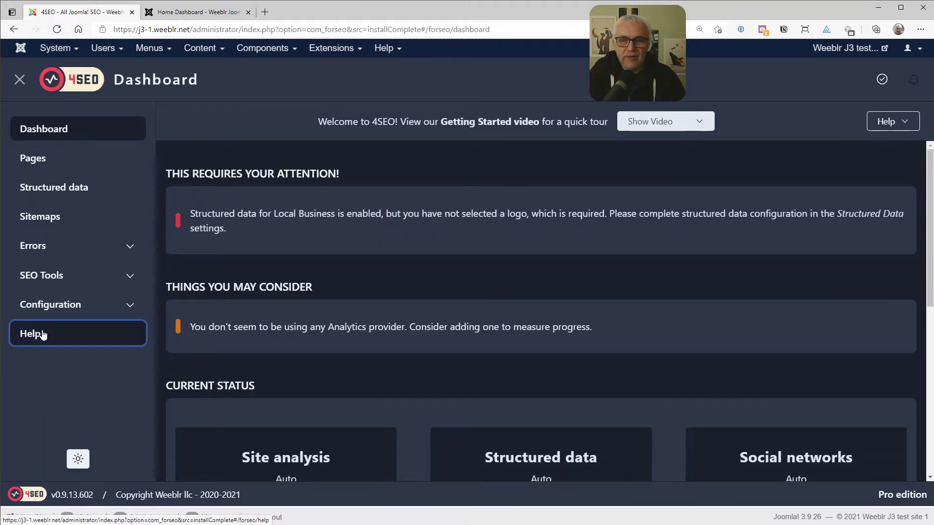
- Open the Help page and look over the Online Documentation and Support Helpdesk resources
left_click(42, 335)
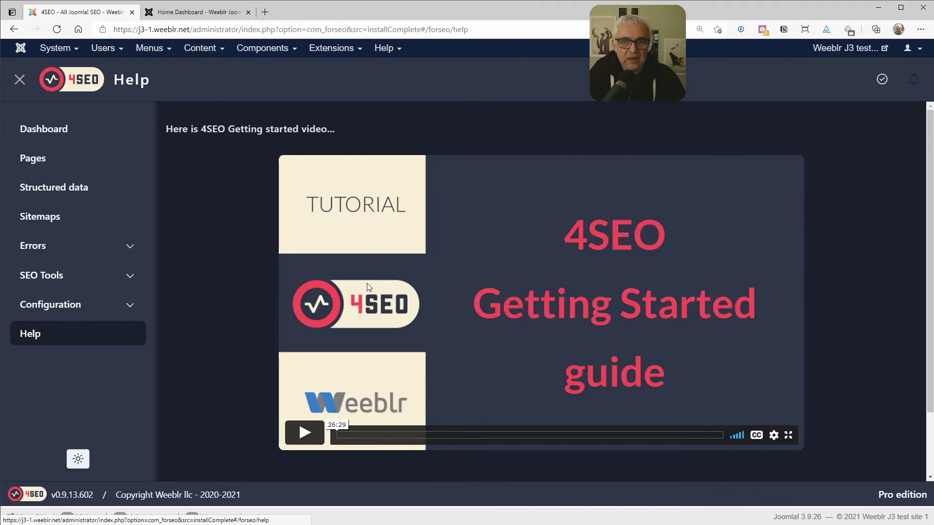
scroll(243, 325, "down", 2)
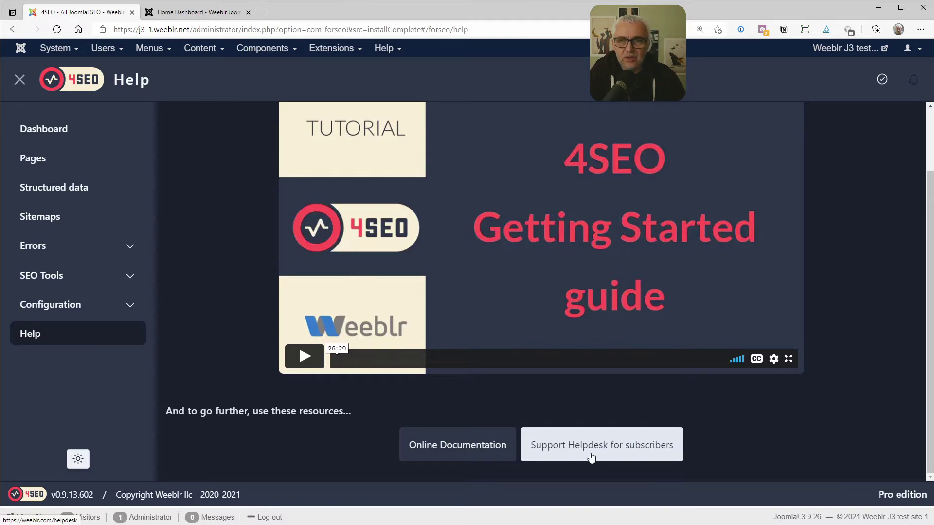
scroll(235, 359, "up", 3)
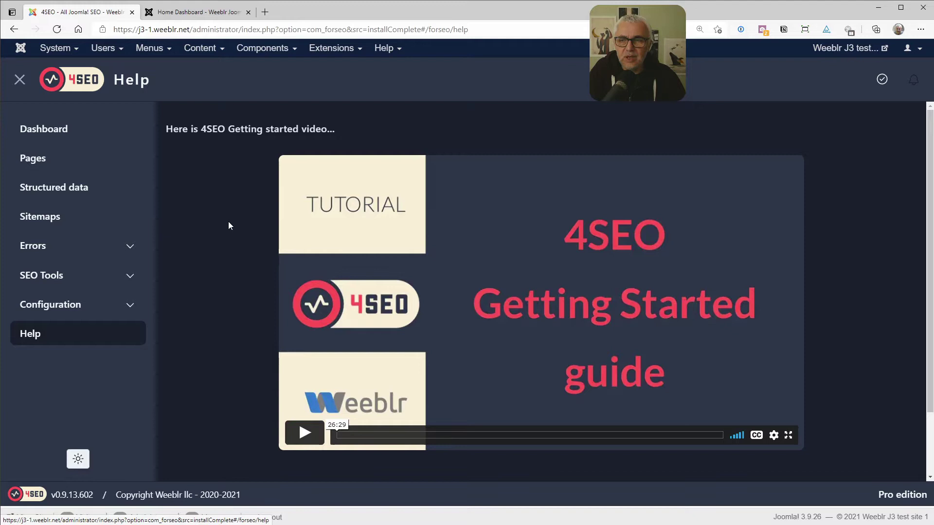
- Return to the 4SEO Dashboard from the sidebar
left_click(48, 133)
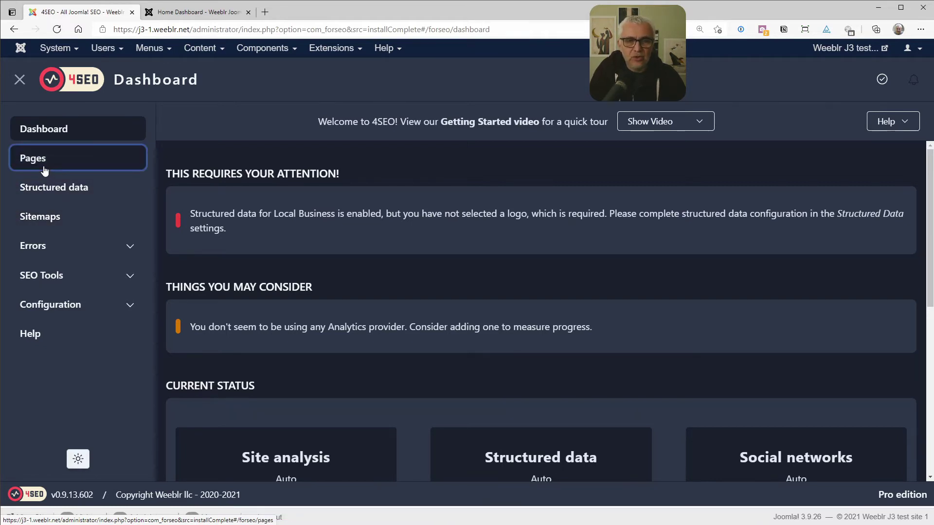
- Expand and collapse the Errors and SEO Tools sidebar sections to browse their pages
left_click(50, 247)
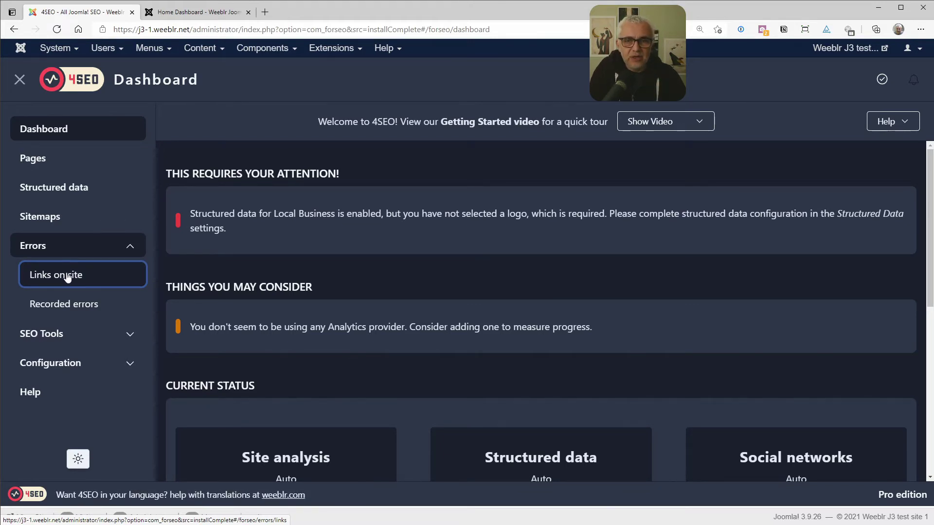
left_click(68, 247)
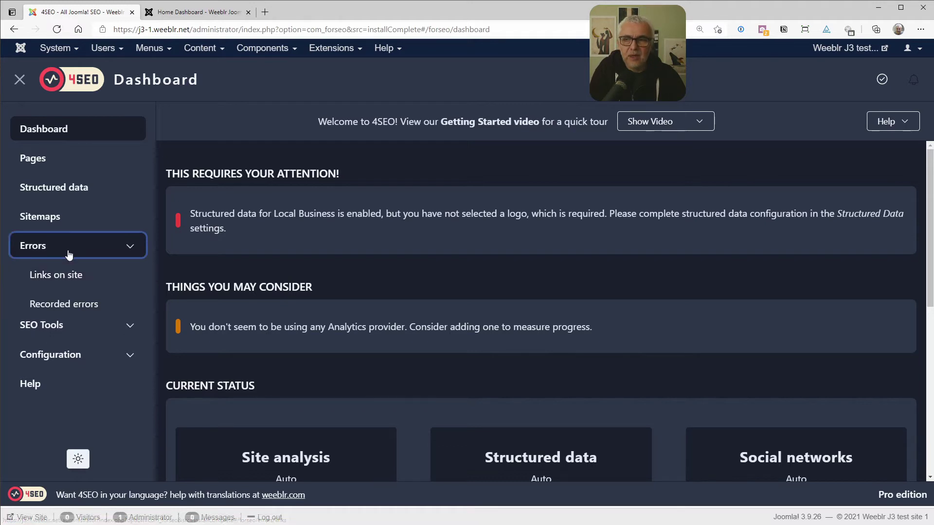
left_click(70, 281)
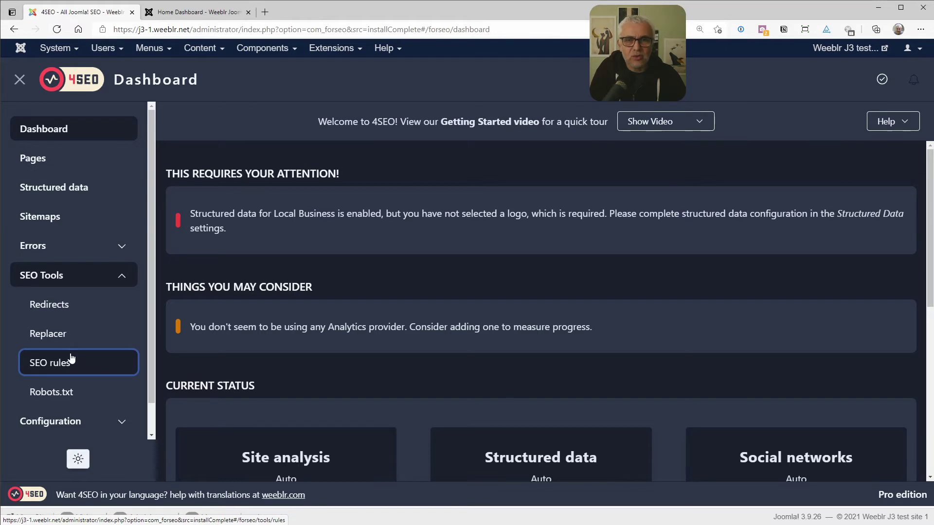
left_click(54, 280)
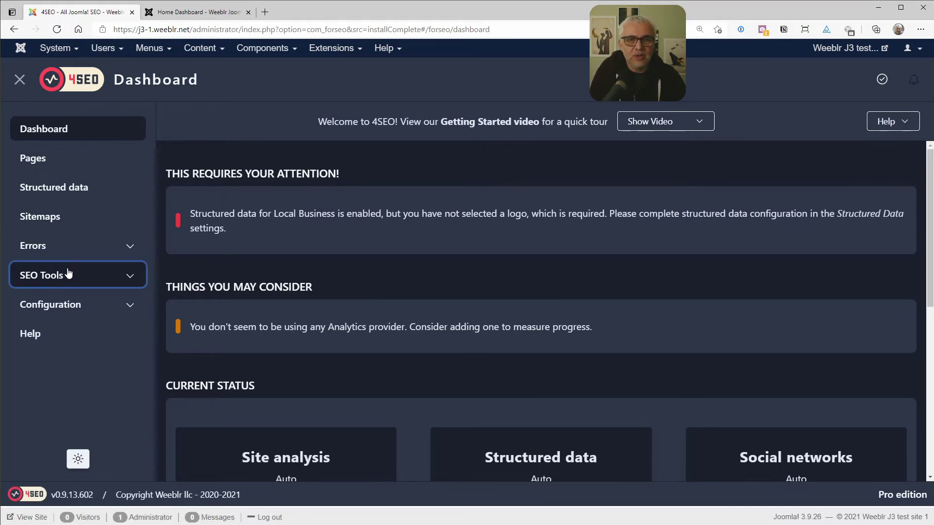
- Open the Pages list, still empty with 0 pages analyzed
left_click(38, 166)
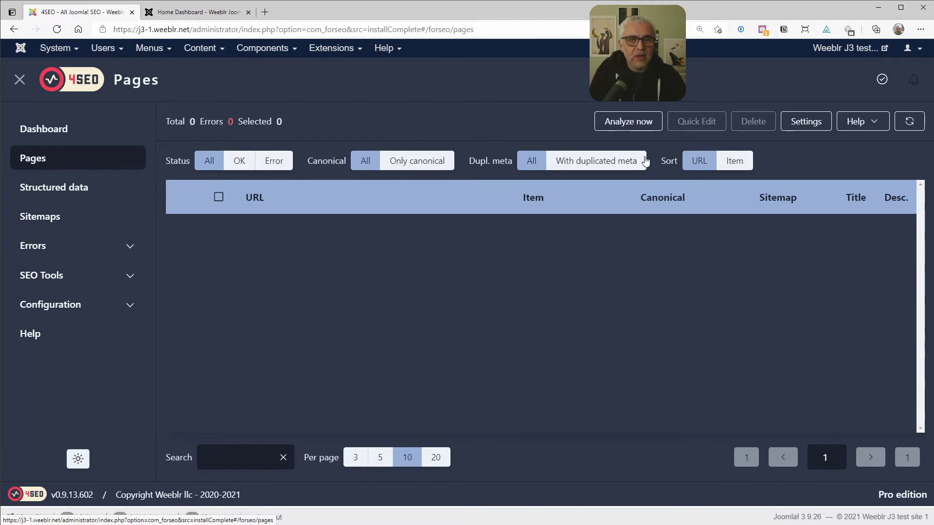
- Start a site analysis immediately from the Analyze now panel
left_click(629, 127)
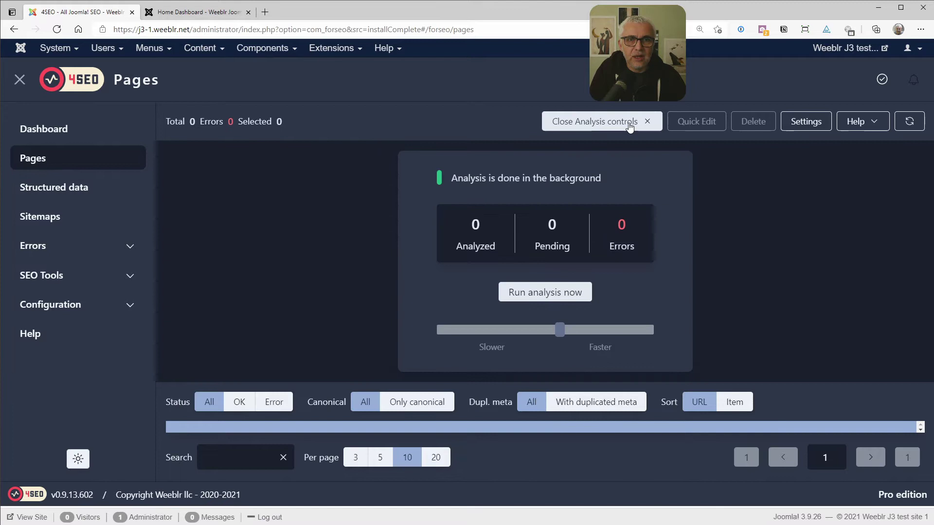
left_click(547, 293)
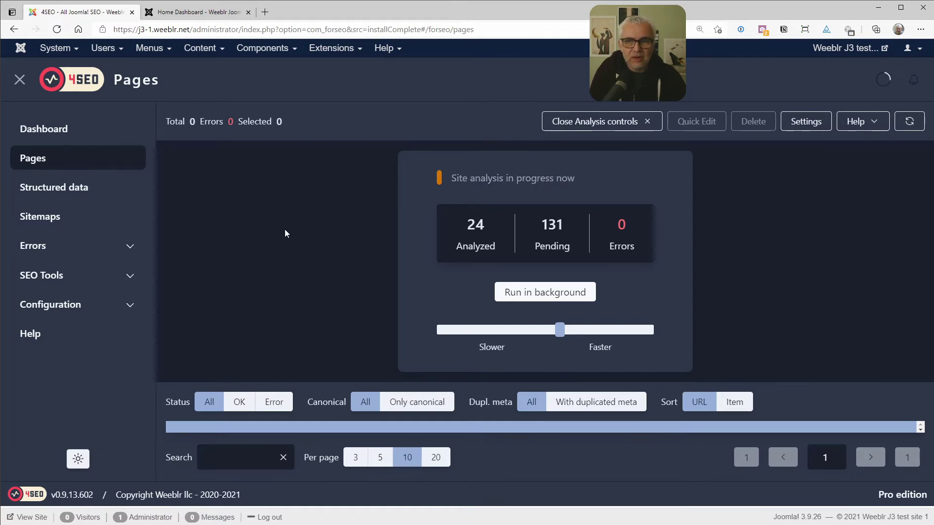
- Glance at the Social networks and System configuration pages, then go to Help
left_click(58, 313)
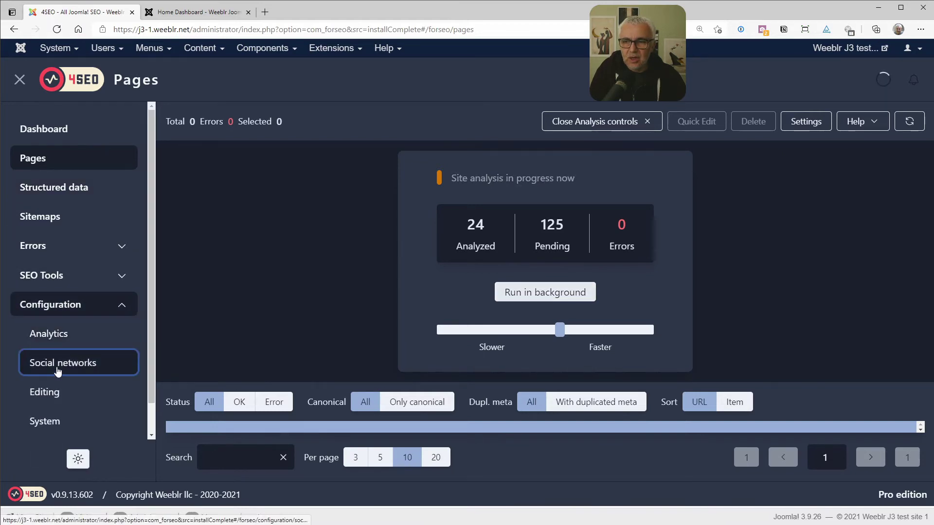
left_click(57, 364)
left_click(44, 421)
left_click(61, 305)
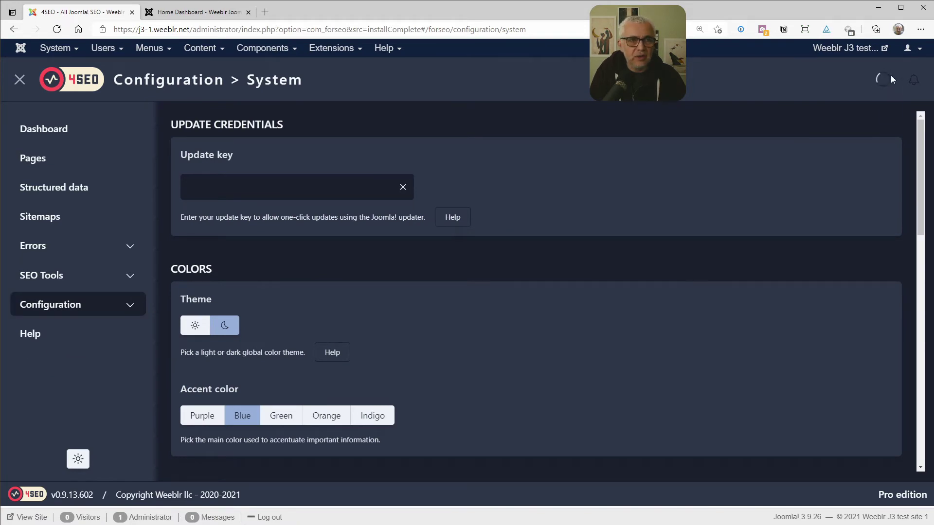
left_click(63, 332)
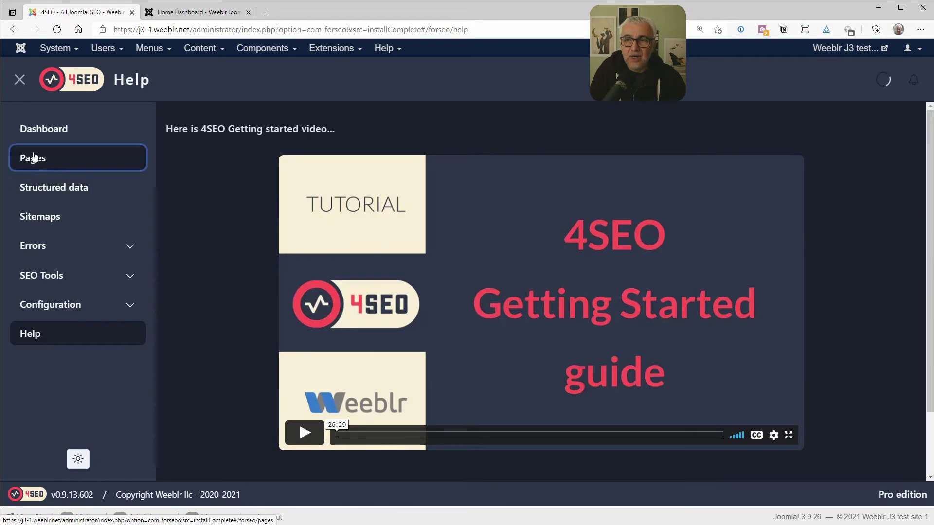
- Return to the Pages list and let the page analysis continue in the background
left_click(34, 156)
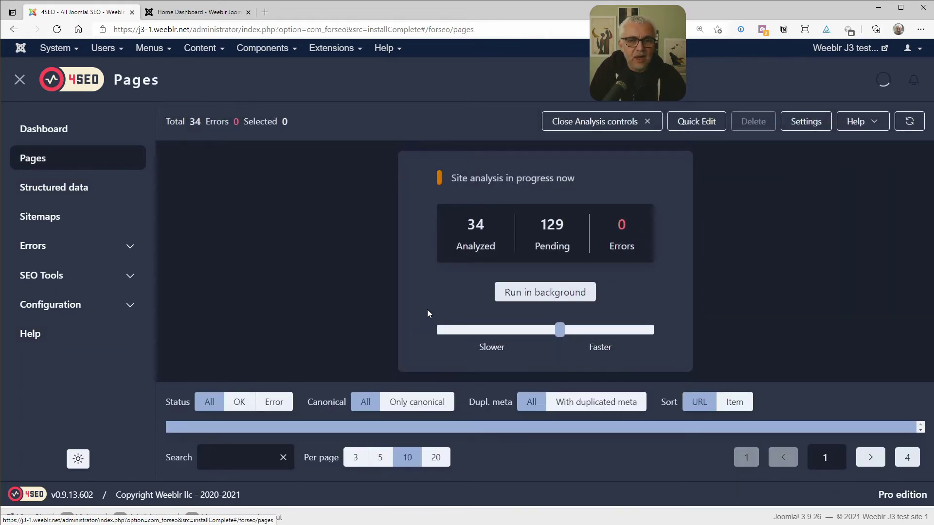
left_click(547, 298)
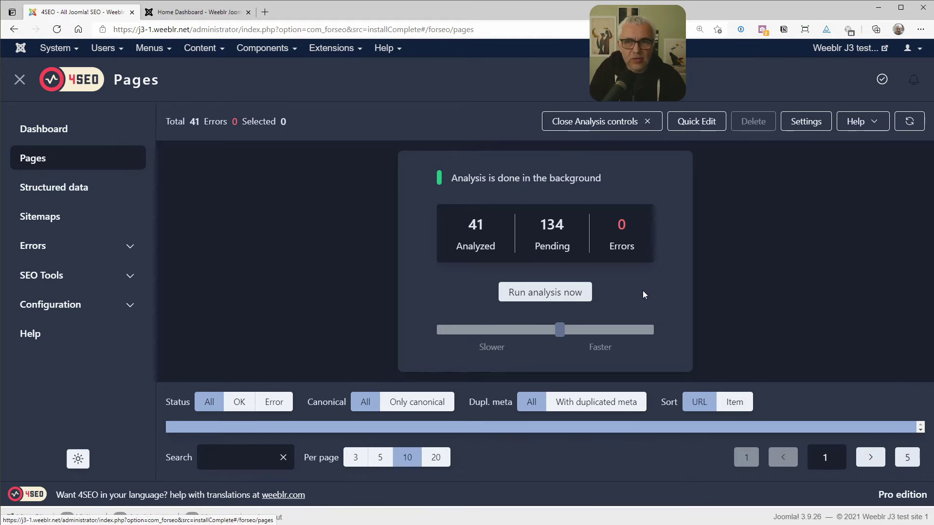
- Hide the analysis controls and scroll through the 41 analyzed pages
left_click(639, 125)
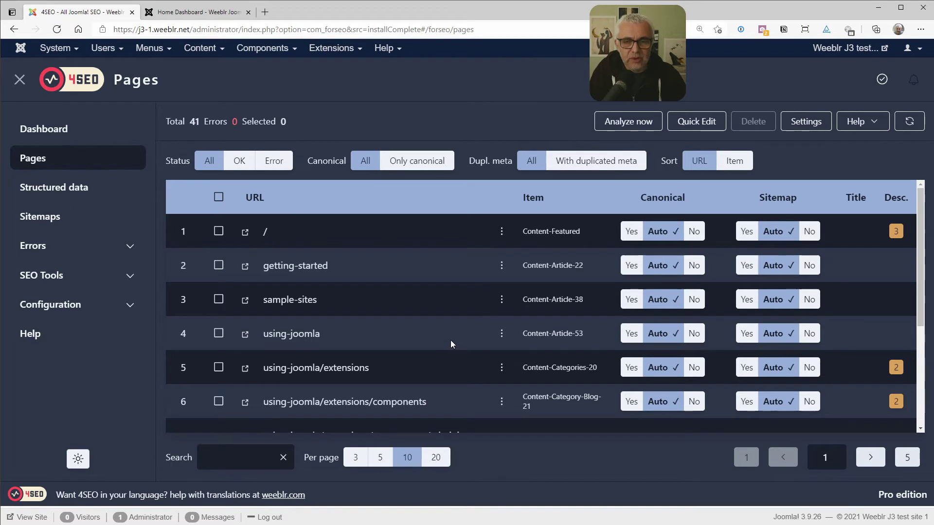
scroll(450, 340, "down", 5)
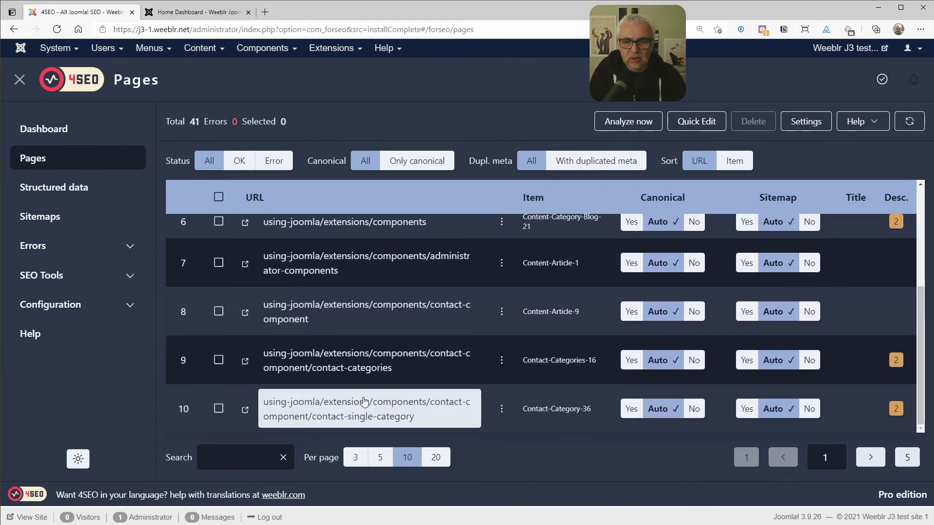
- Open the Contact Categories page and compare its desktop and mobile search previews
left_click(374, 361)
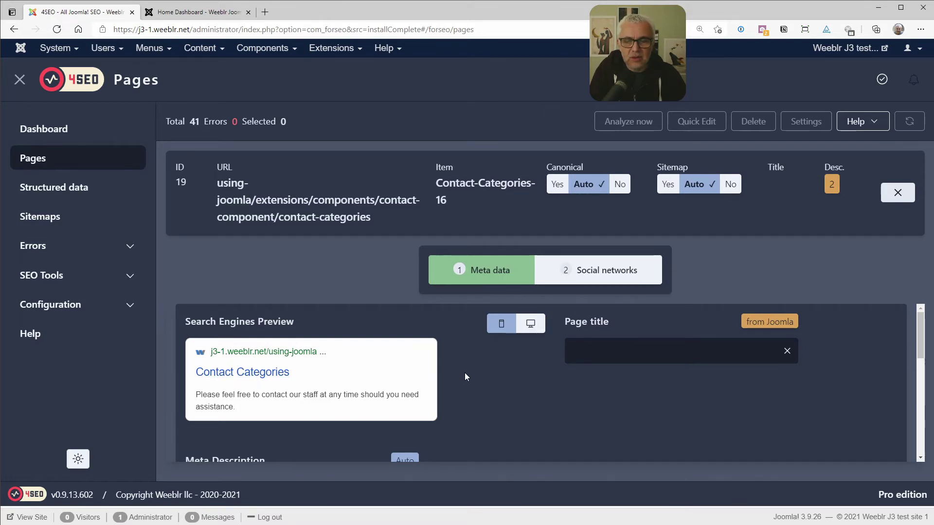
left_click(527, 324)
left_click(502, 324)
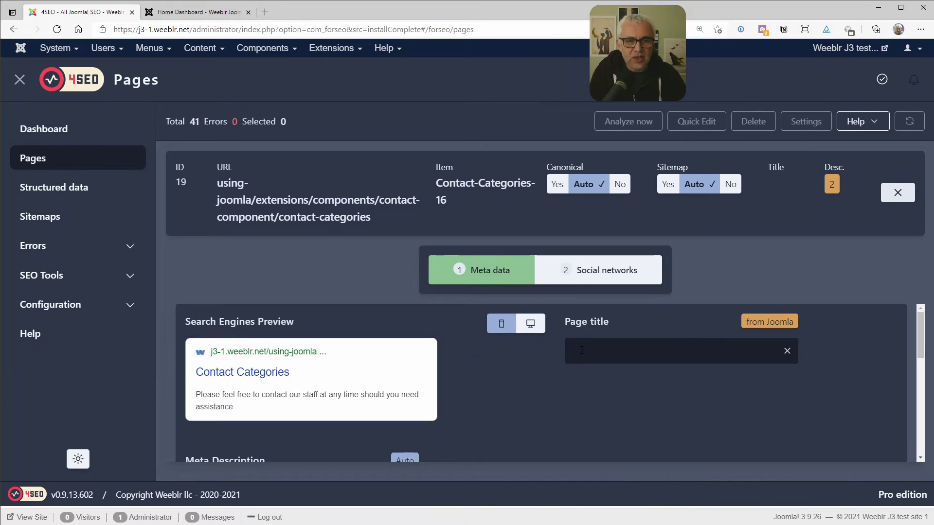
- Enter 'A better title' as the page's title
scroll(329, 439, "down", 1)
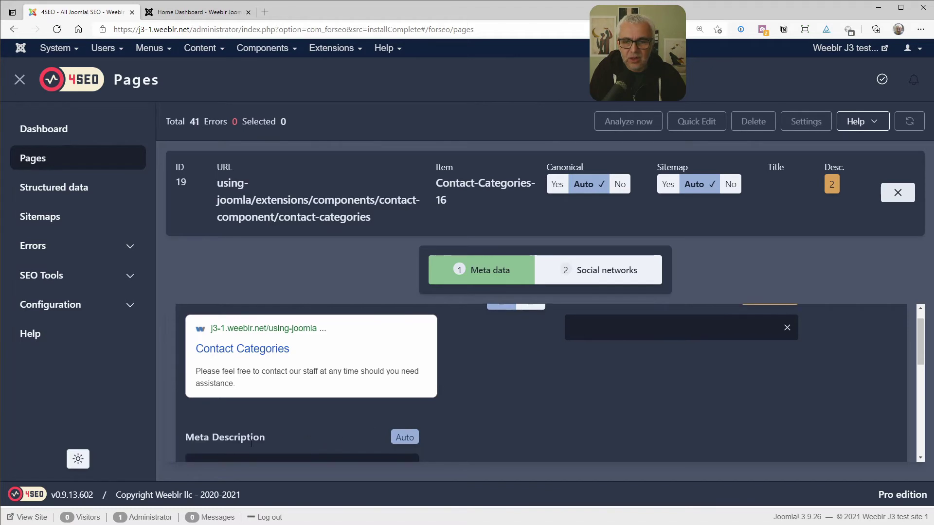
scroll(454, 413, "down", 5)
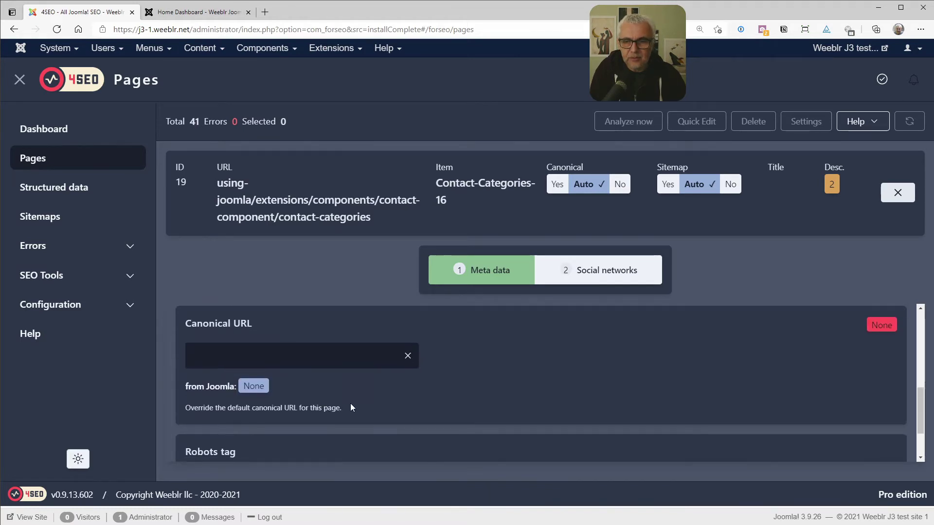
scroll(322, 424, "down", 3)
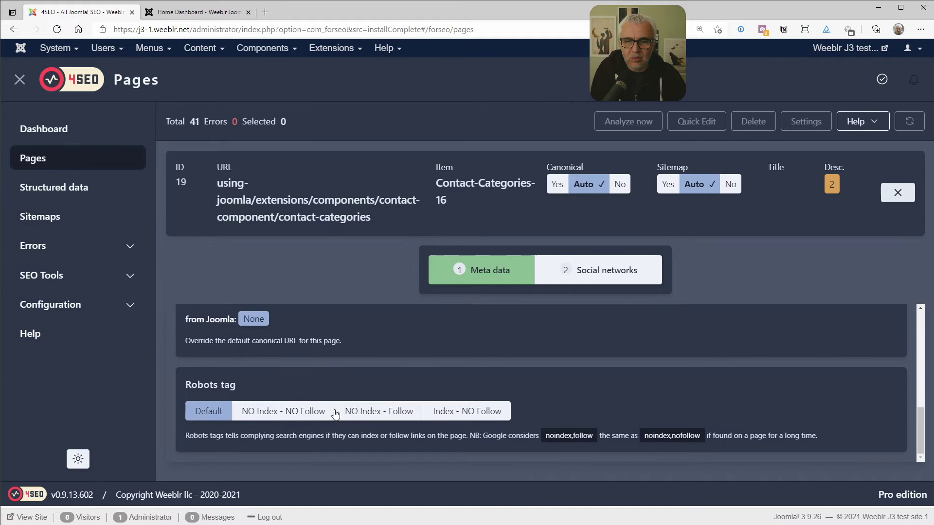
scroll(584, 382, "up", 8)
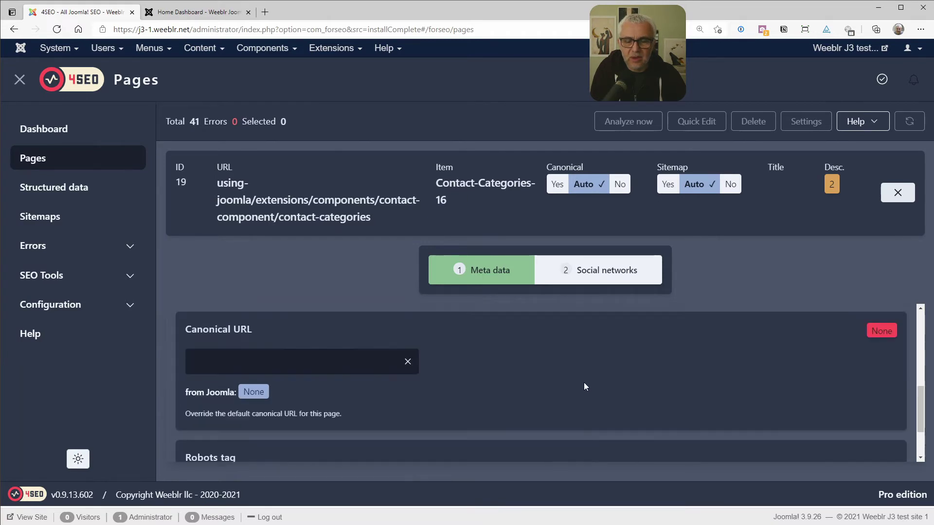
left_click(589, 350)
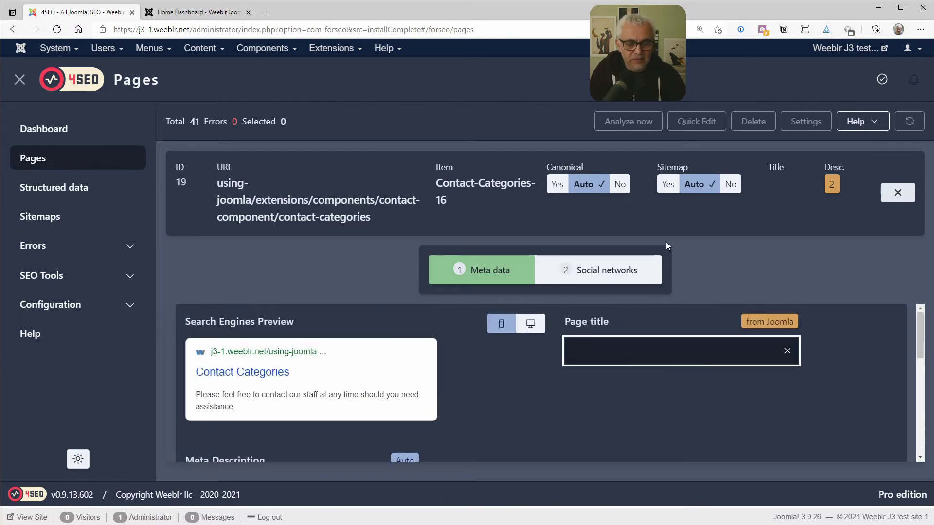
type("A ")
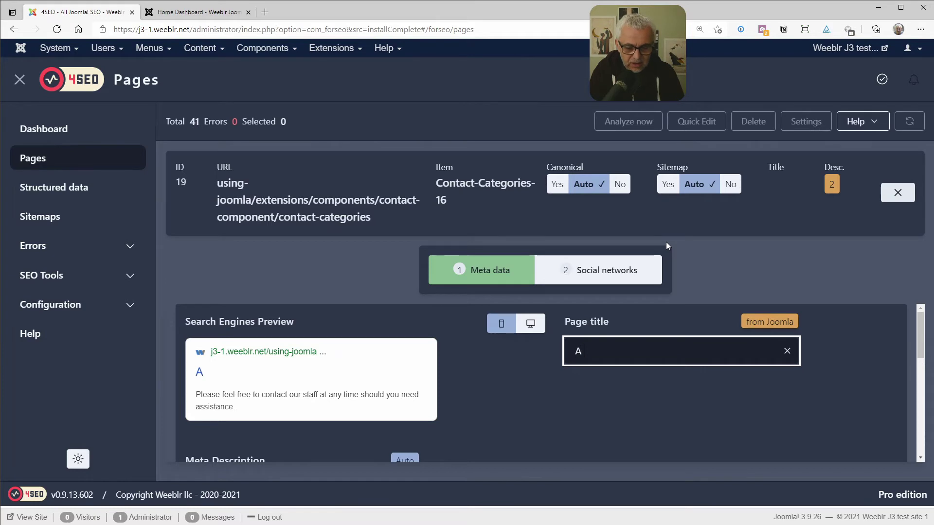
type("better title")
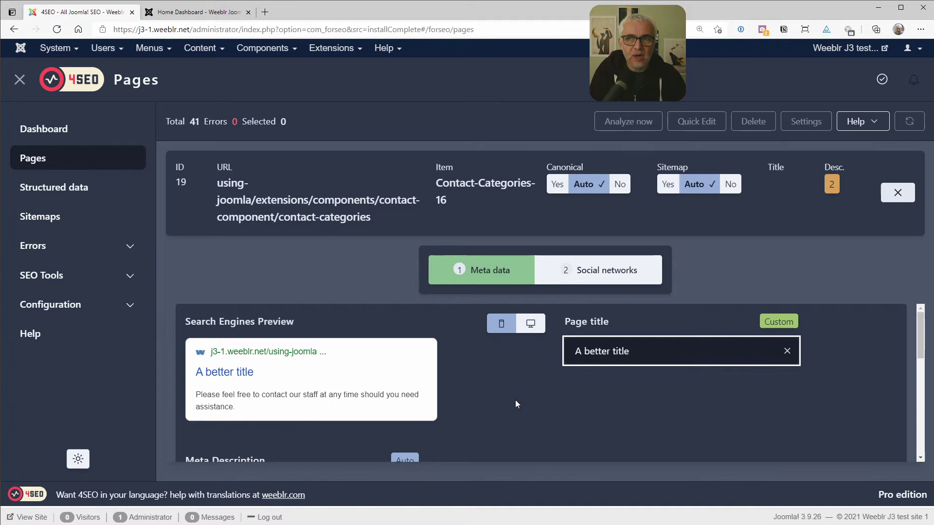
- Review the page's Social networks settings, including the automatic apple.jpg sharing image
left_click(580, 274)
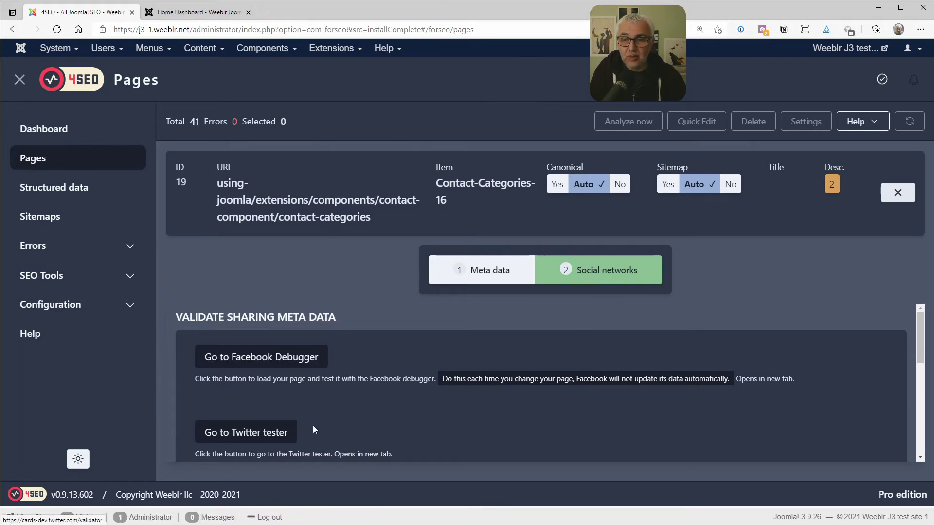
scroll(446, 398, "down", 1)
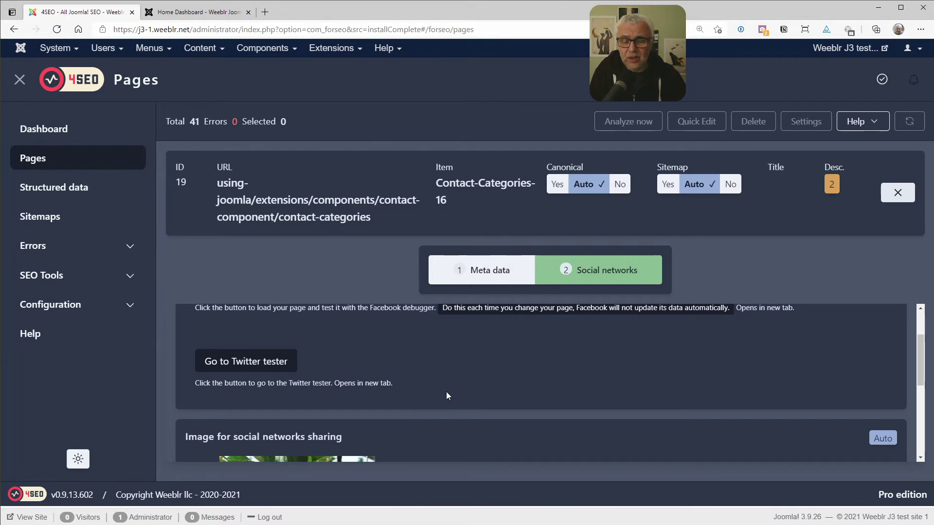
scroll(446, 395, "down", 1)
scroll(447, 395, "down", 1)
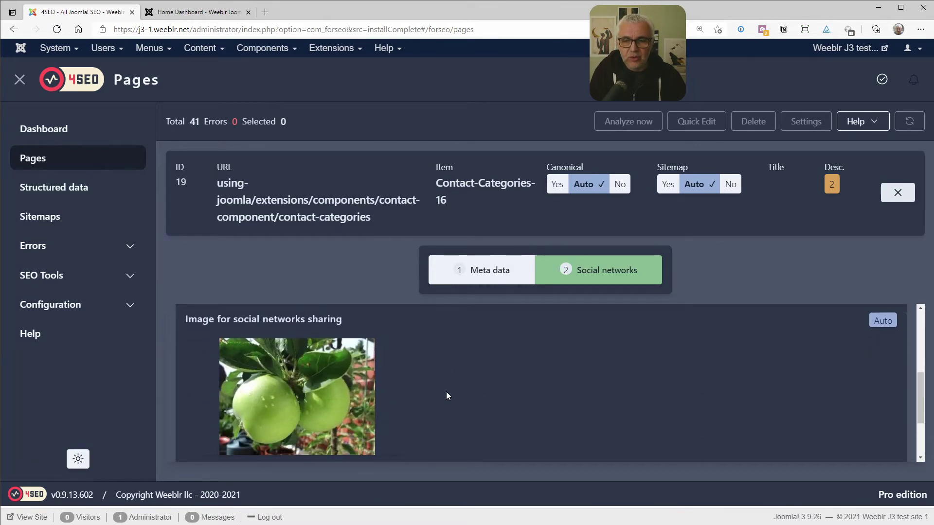
scroll(447, 396, "down", 1)
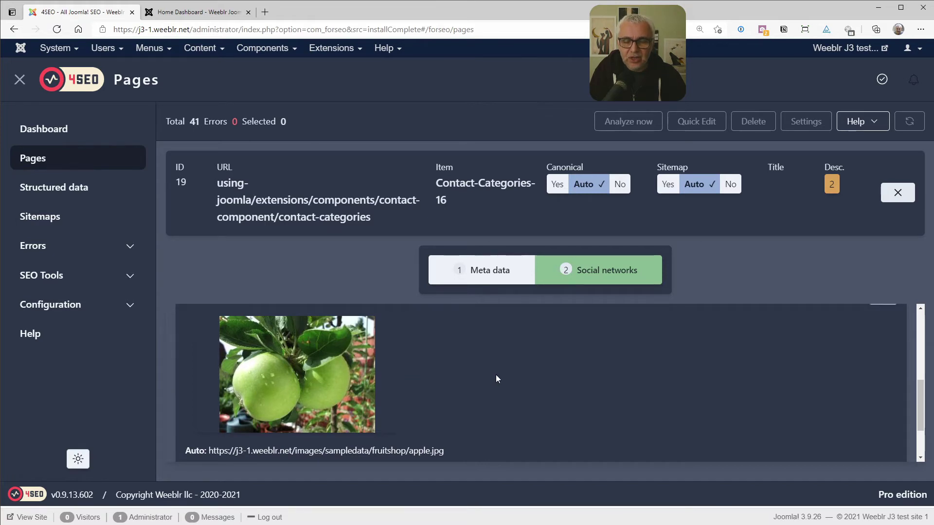
scroll(495, 374, "up", 2)
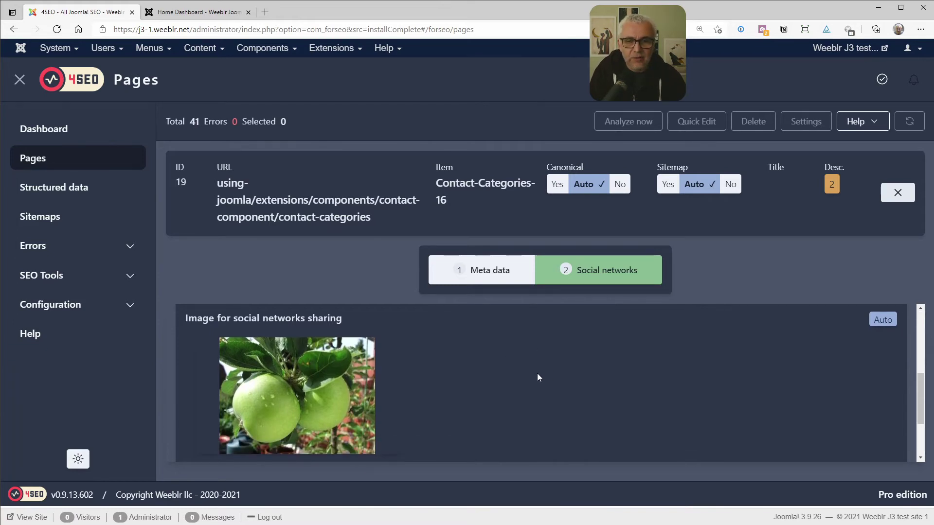
scroll(536, 373, "down", 1)
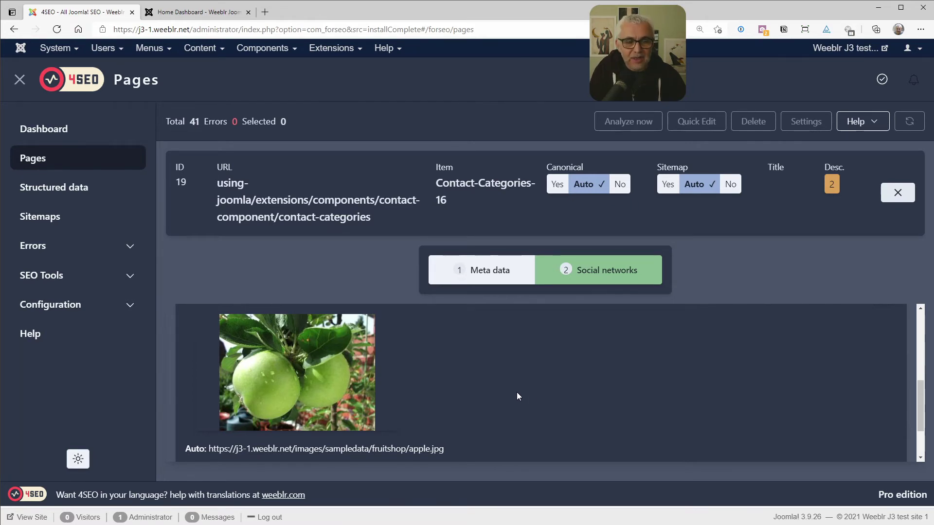
scroll(516, 392, "up", 2)
scroll(515, 392, "down", 4)
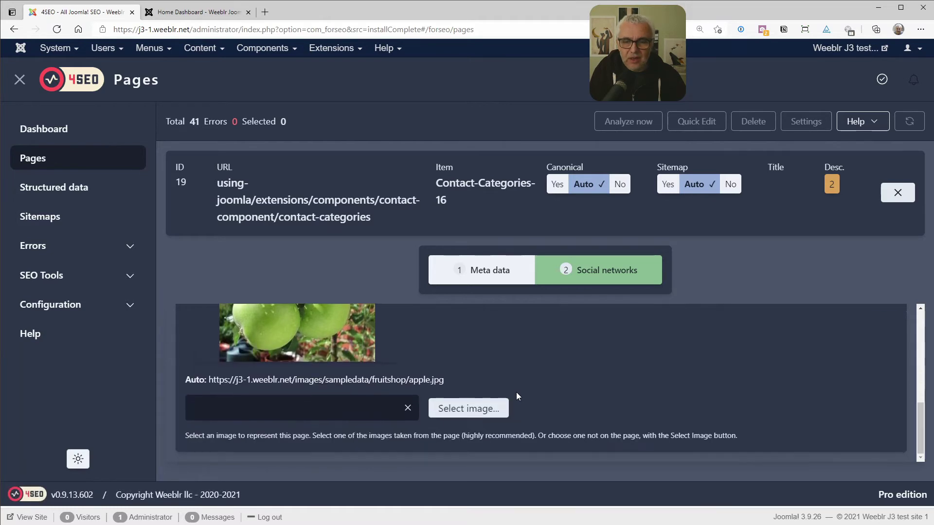
- Browse the image picker and close it without choosing a custom image
left_click(472, 410)
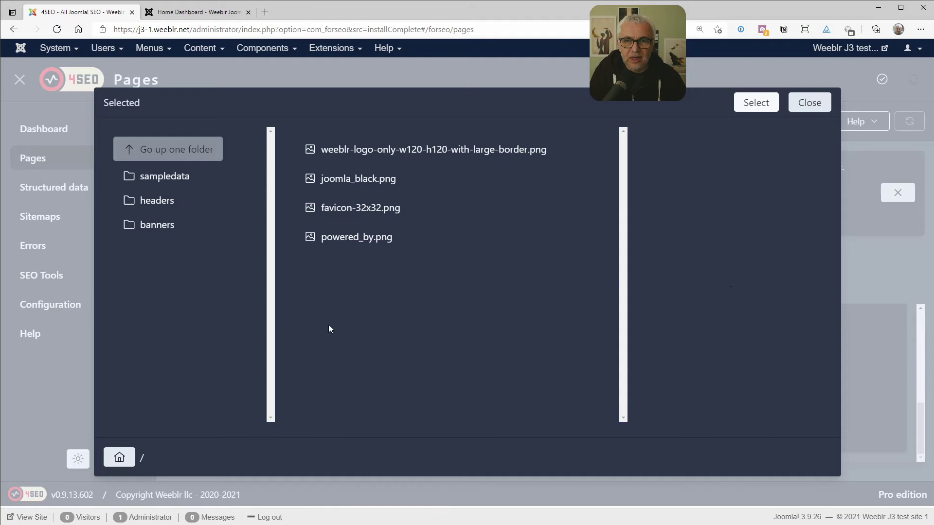
left_click(802, 102)
scroll(663, 405, "up", 5)
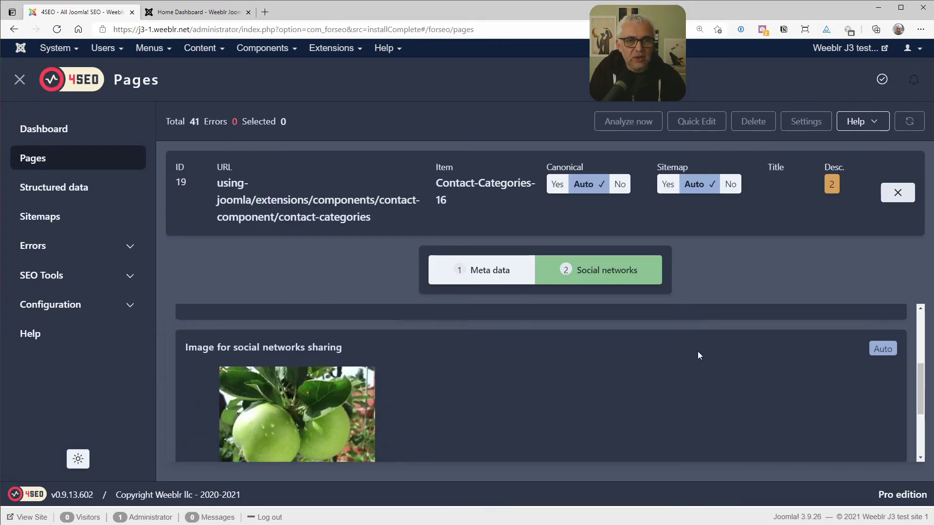
- Close the page editor and go to the Structured data section
left_click(898, 194)
left_click(109, 191)
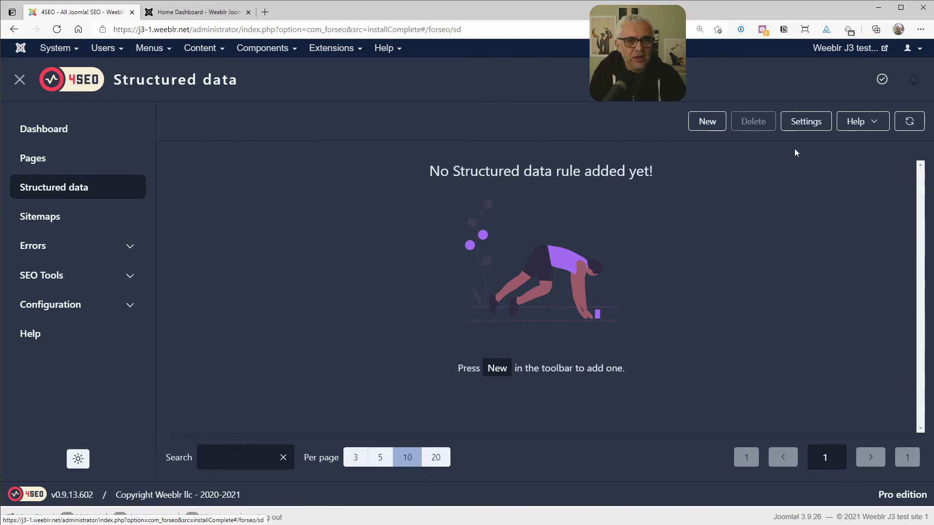
- Open the structured data settings at the Default organization details
left_click(807, 123)
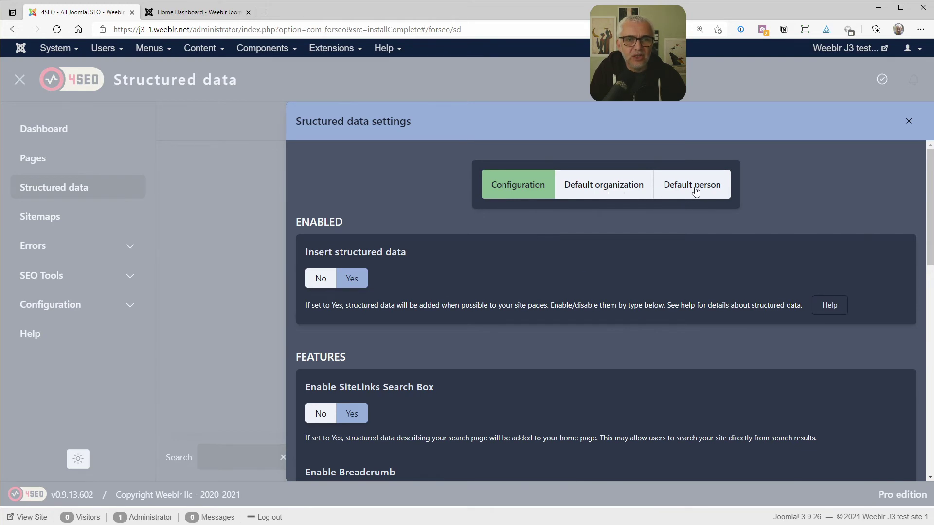
left_click(617, 193)
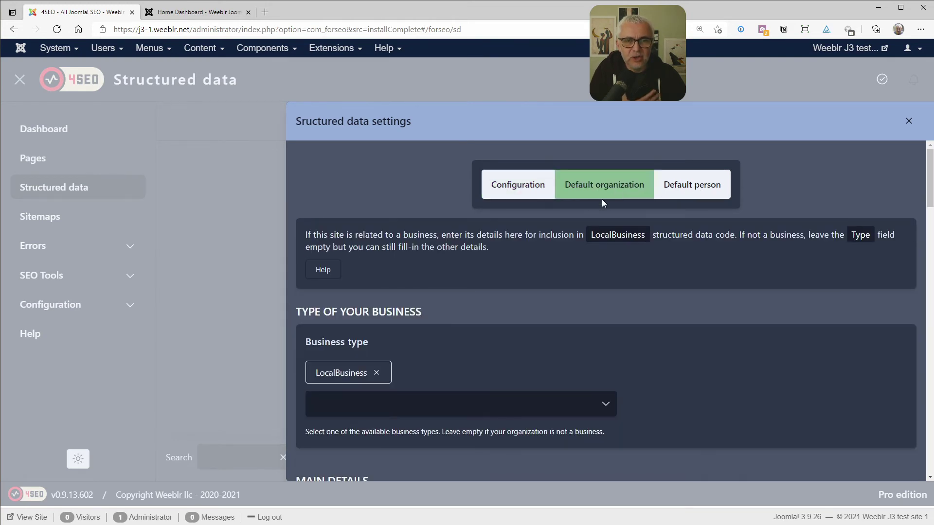
scroll(441, 355, "down", 4)
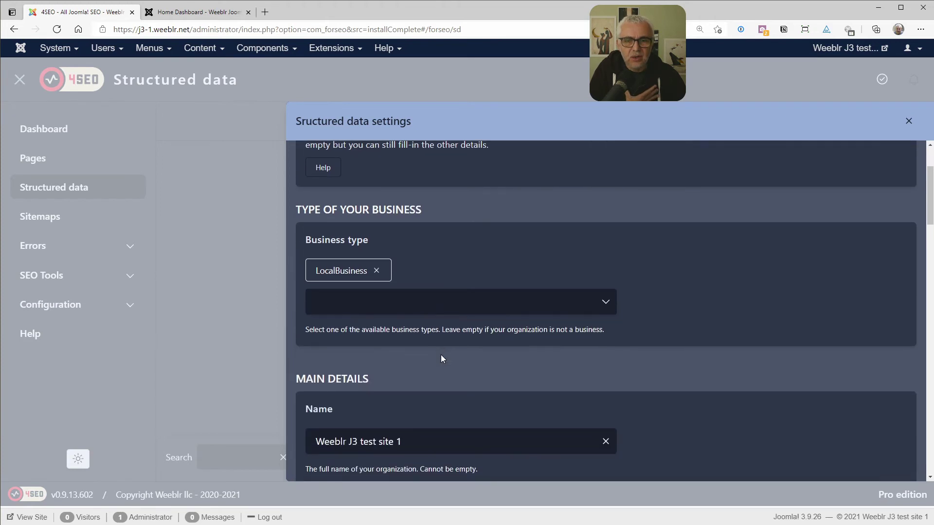
scroll(433, 343, "down", 4)
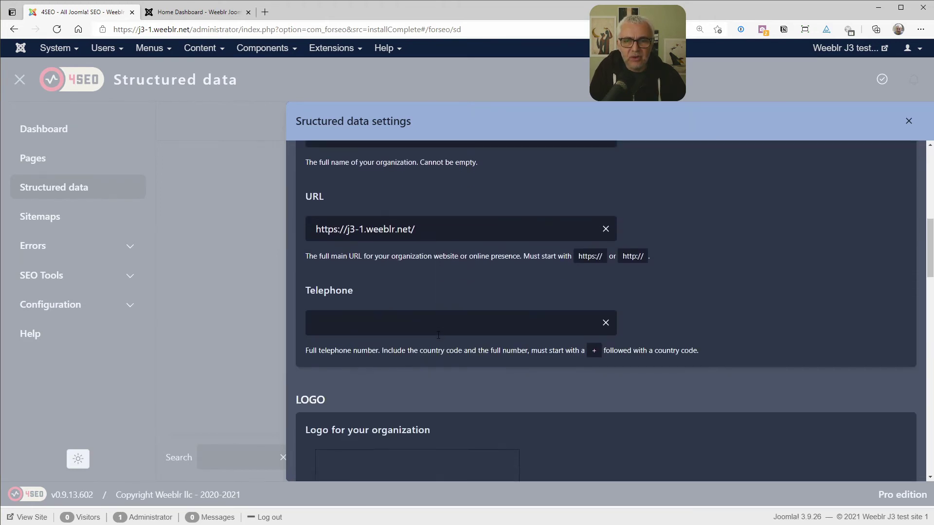
scroll(438, 334, "down", 4)
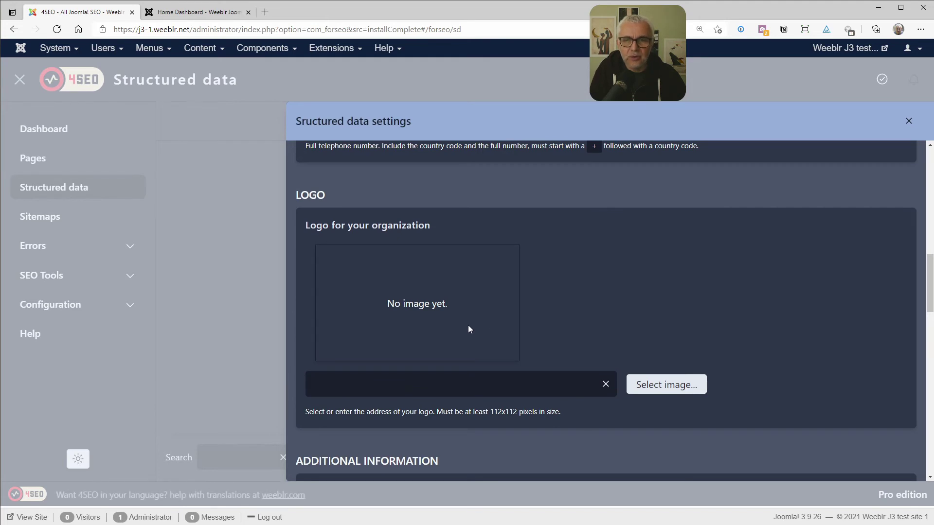
- Set weeblr-logo-only-w120-h120-with-large-border.png as the organization logo and close the settings
left_click(650, 386)
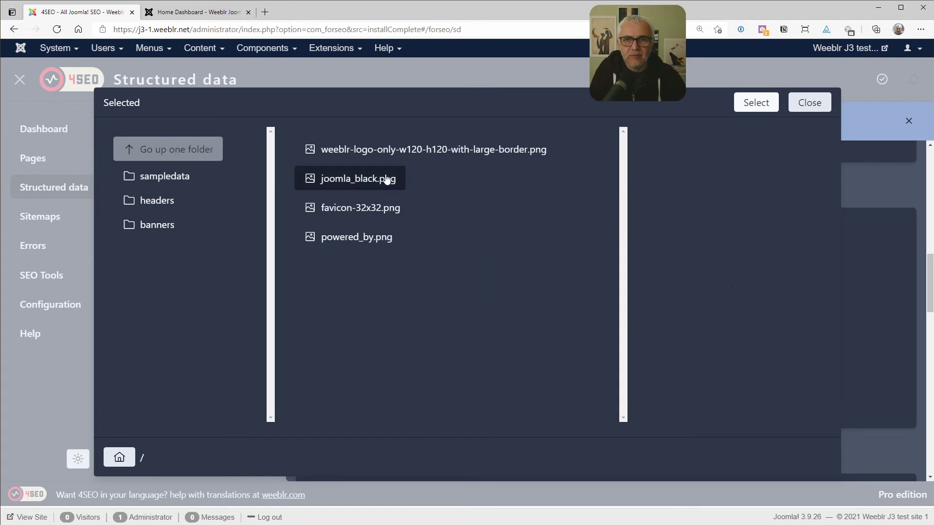
left_click(391, 158)
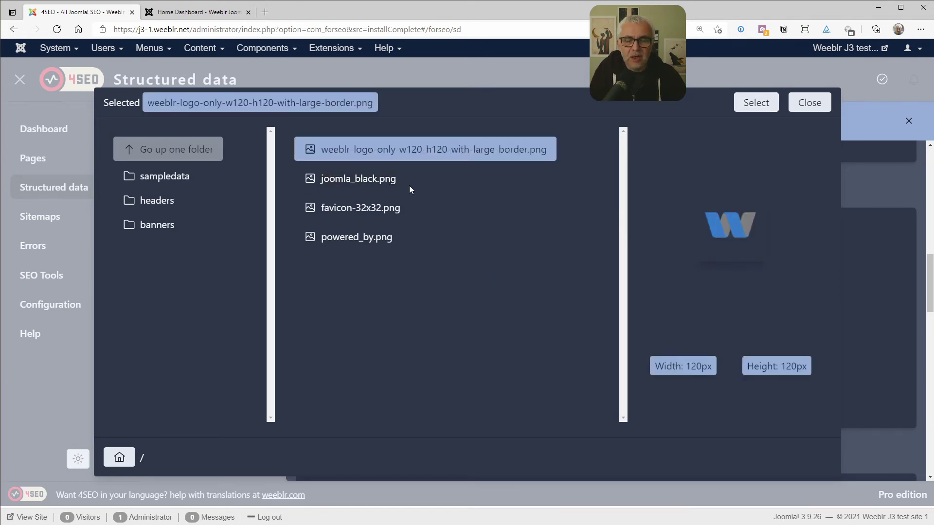
left_click(376, 181)
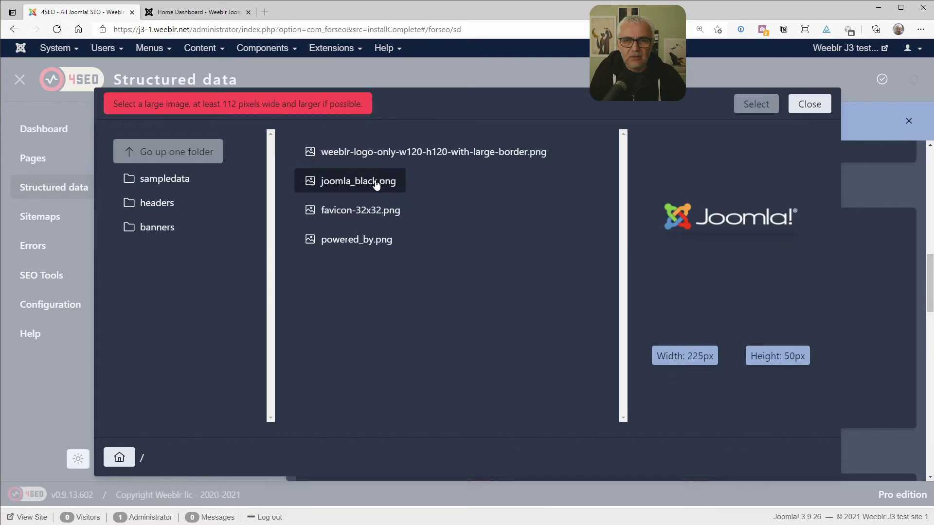
left_click(364, 214)
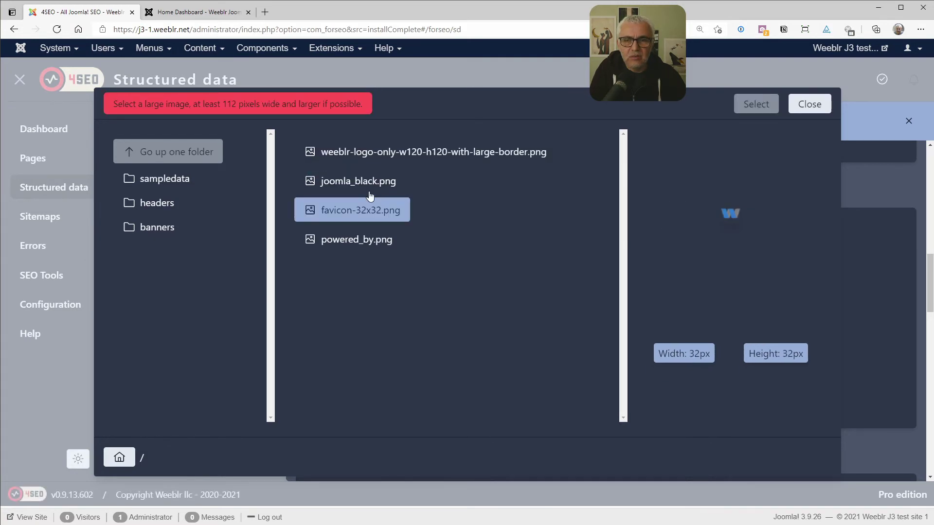
left_click(354, 240)
left_click(365, 214)
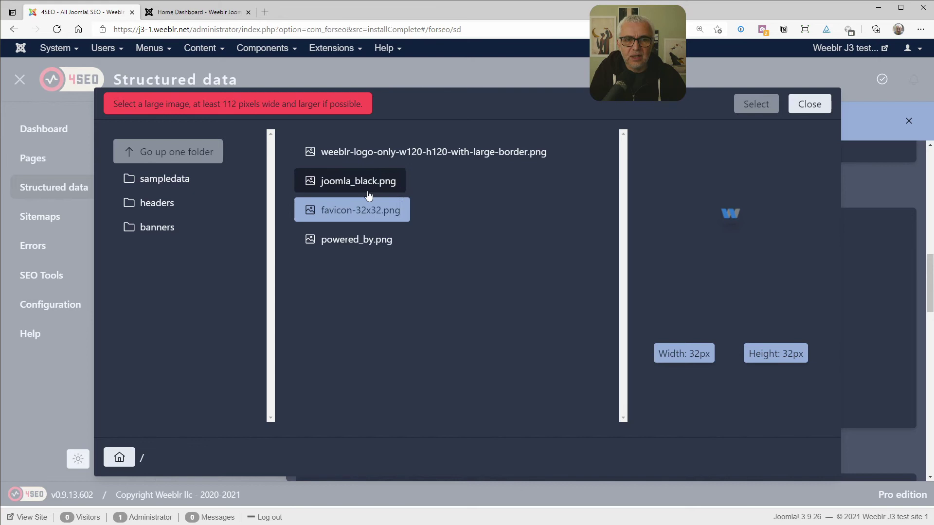
left_click(369, 190)
left_click(388, 159)
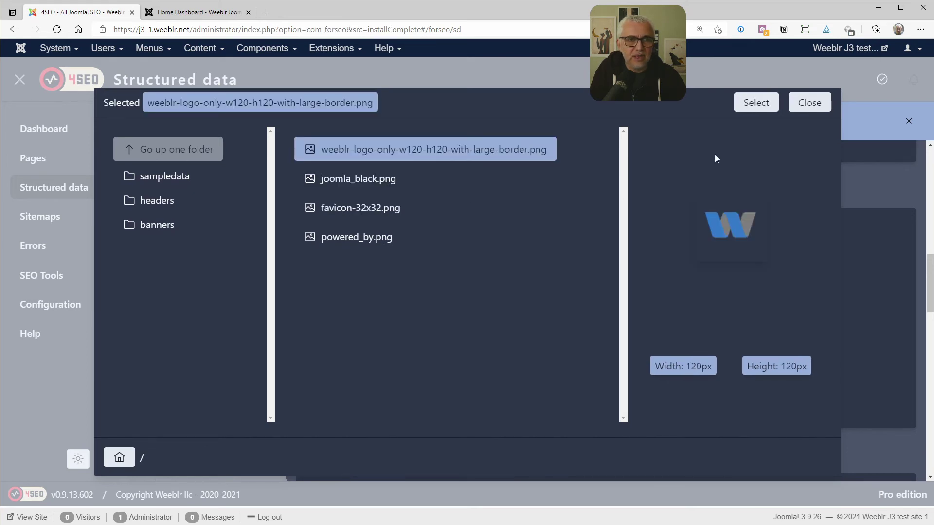
left_click(748, 106)
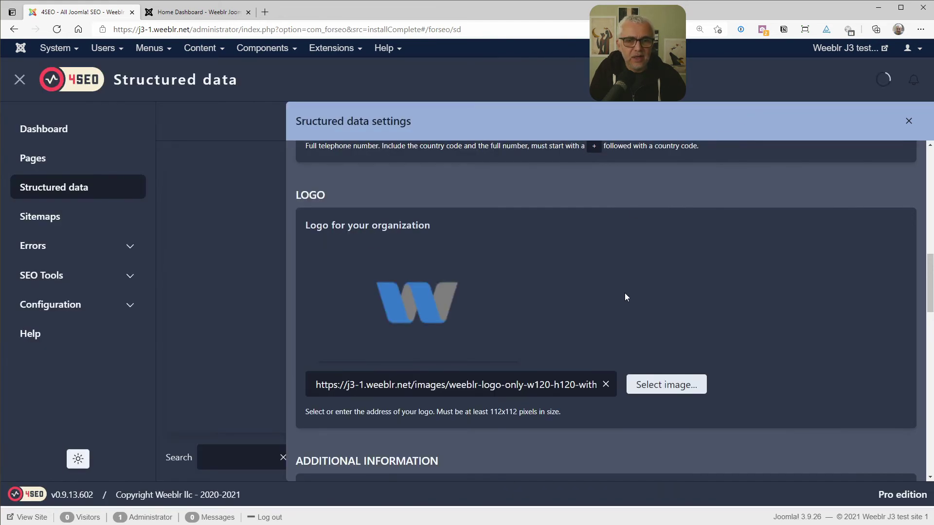
scroll(632, 299, "up", 7)
scroll(657, 298, "up", 3)
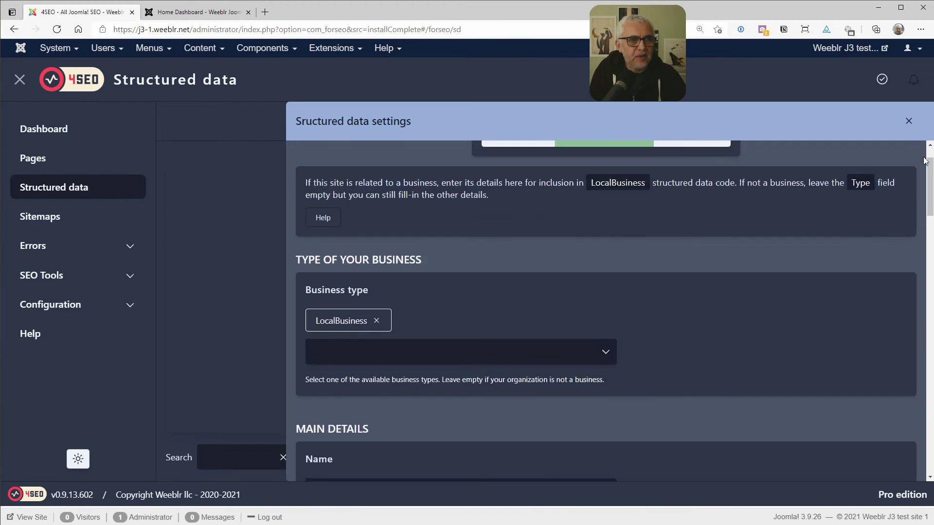
left_click(908, 121)
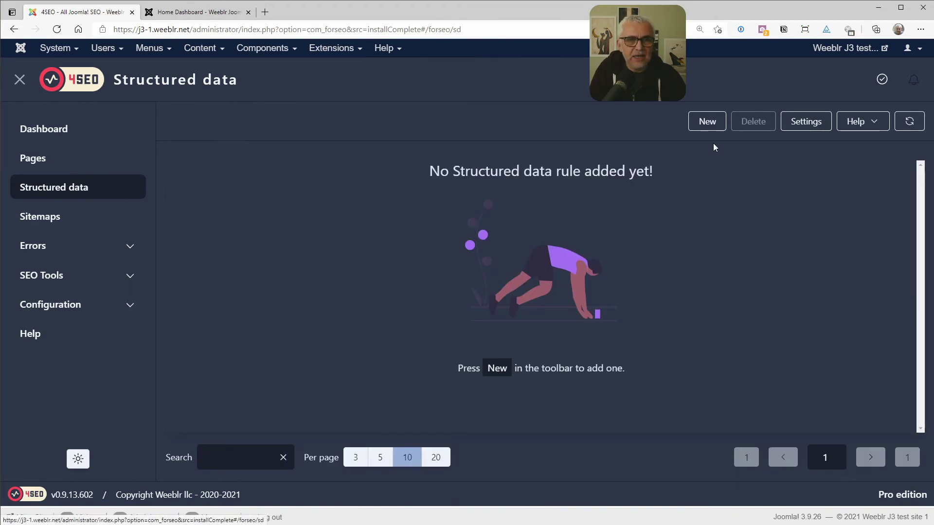
- Create a new structured data rule named 'Rule for my shop'
left_click(707, 122)
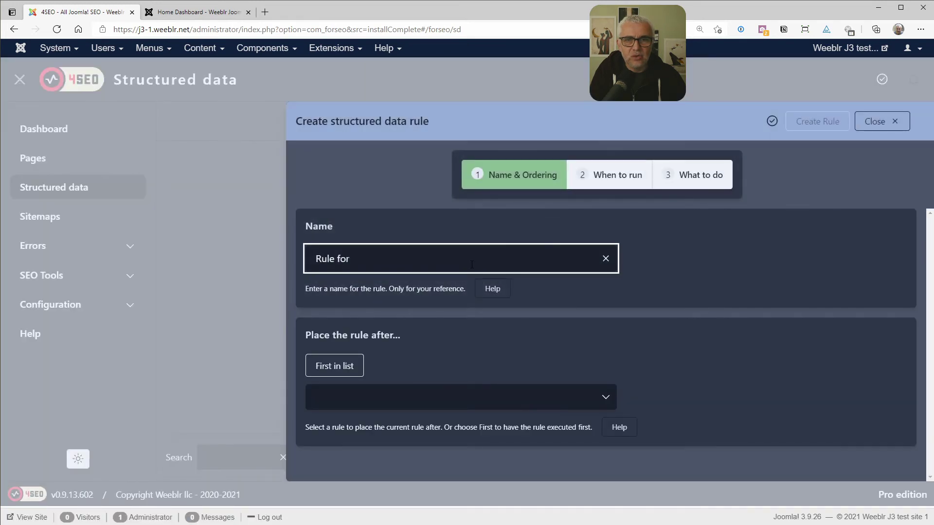
type("my ")
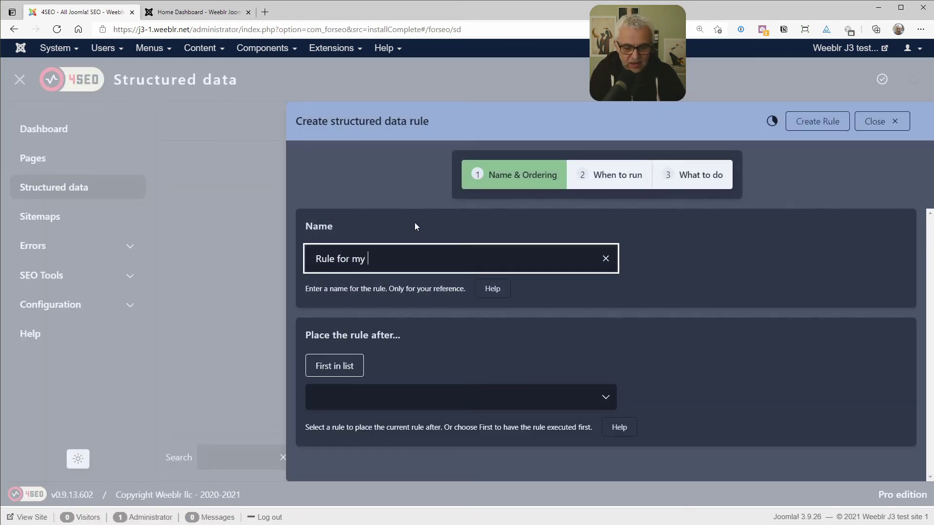
type("shop")
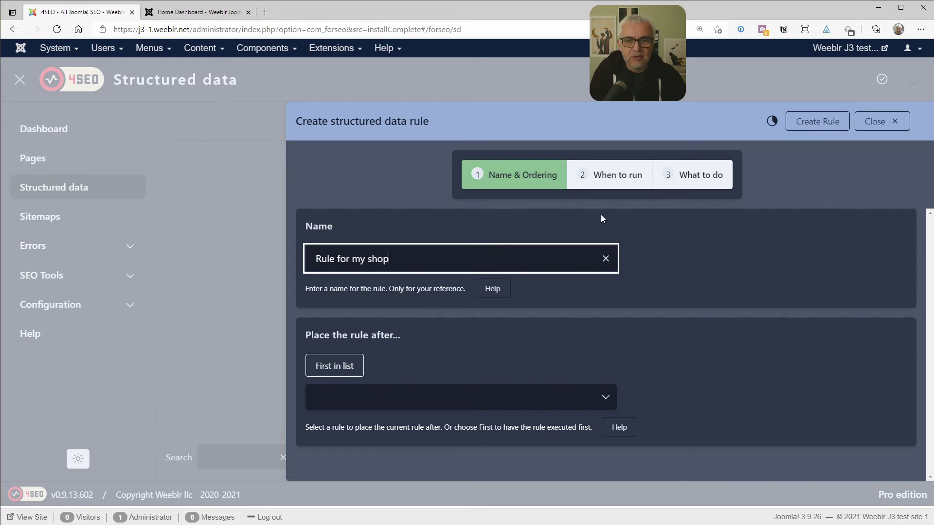
left_click(614, 181)
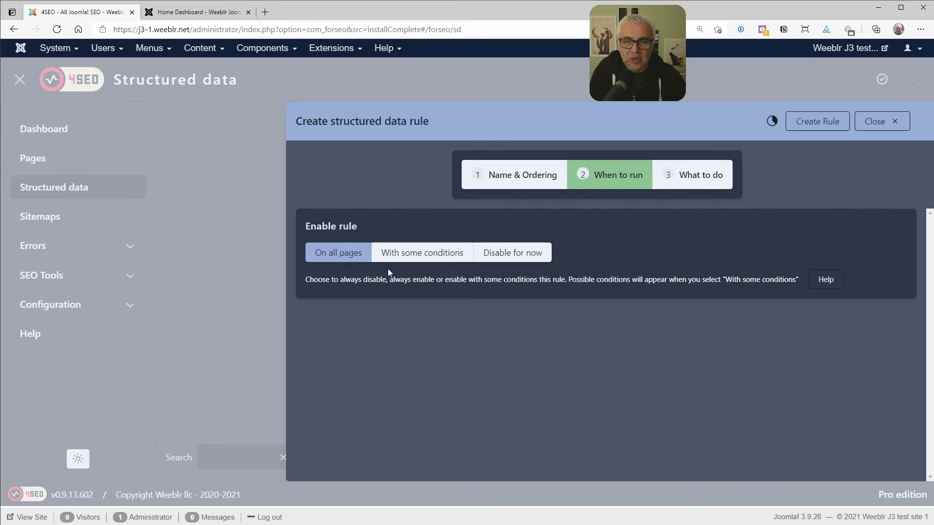
- Restrict the rule to run only on pages matching /shop/{*}
left_click(421, 253)
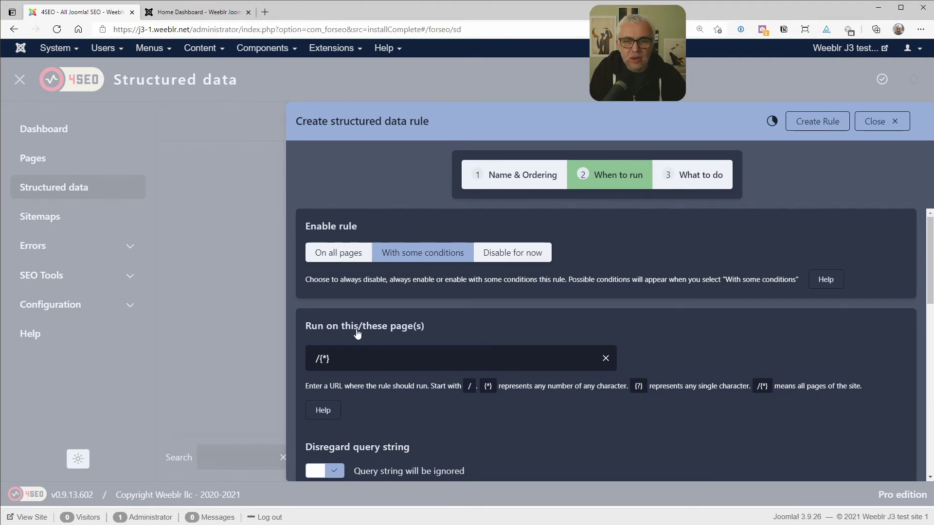
left_click(320, 358)
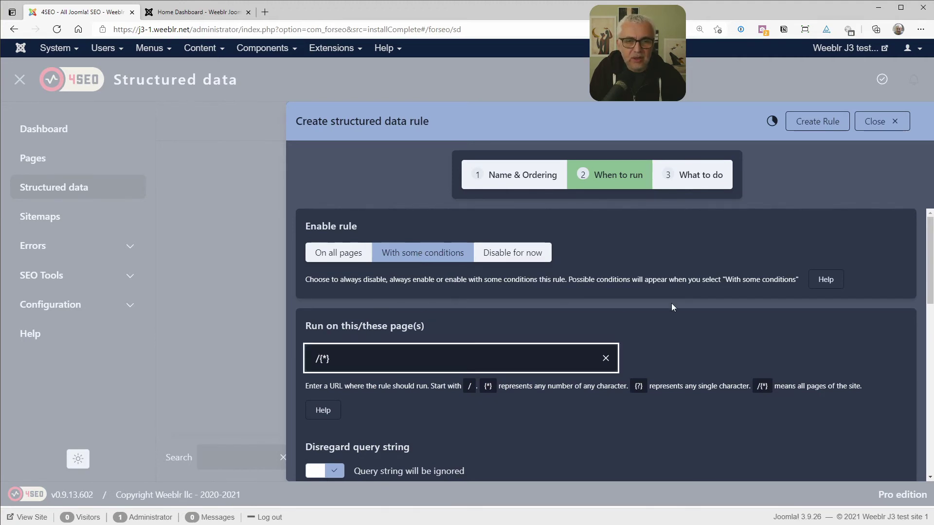
type("shop")
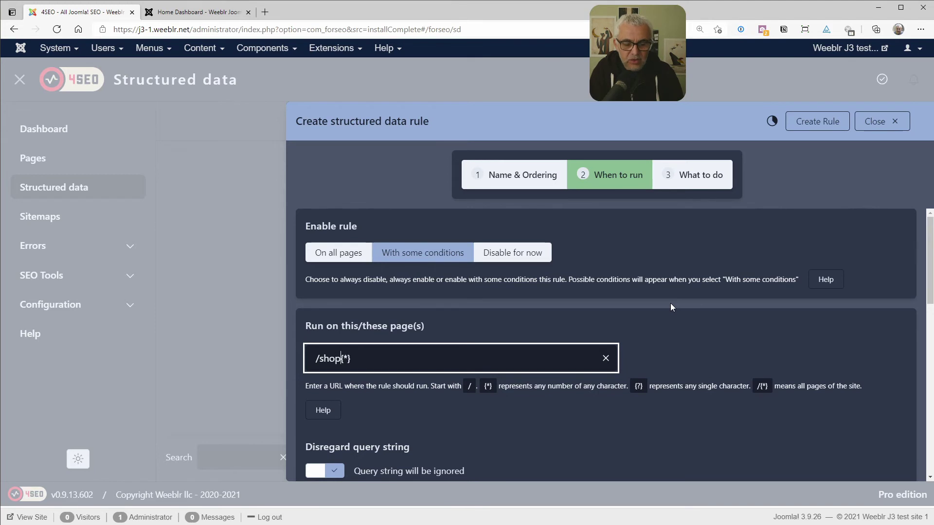
type("/")
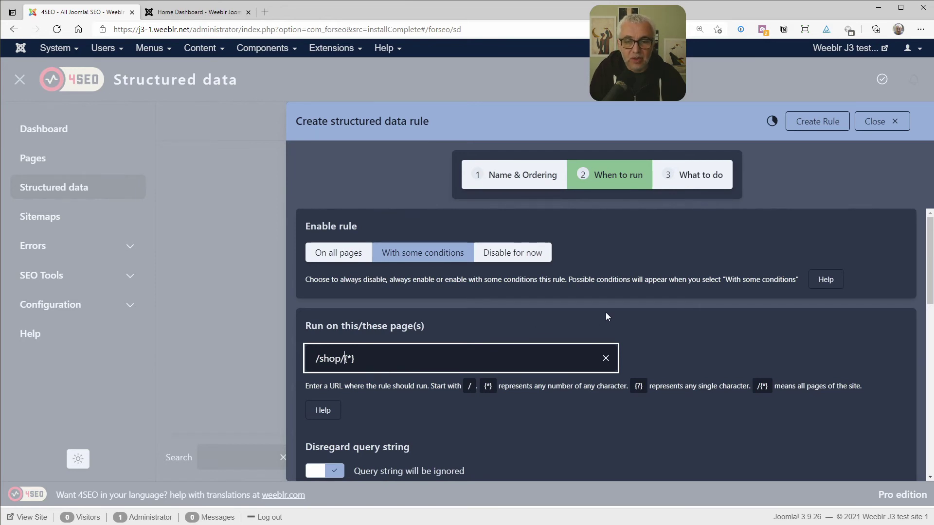
left_click(696, 177)
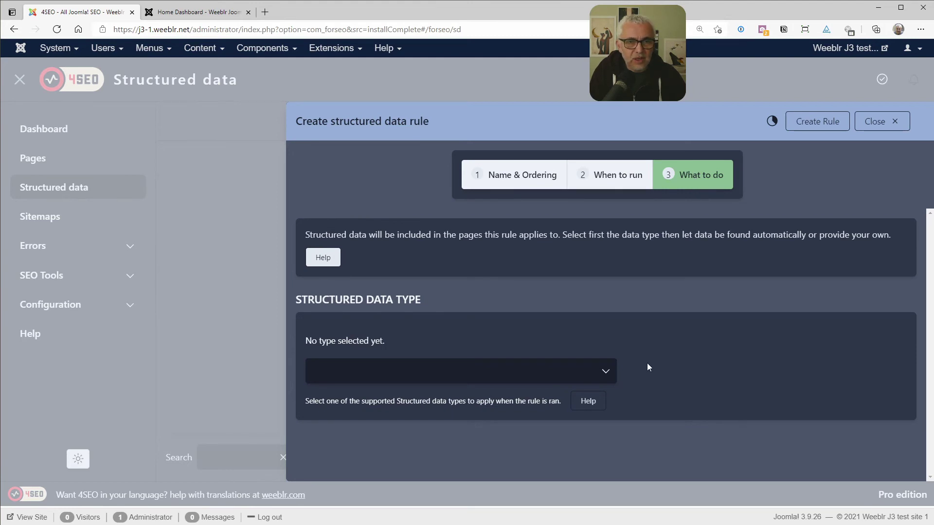
- Choose Product as the data type, leaving Name, SKU, Description, Image, Brand and Price Automatic
left_click(612, 375)
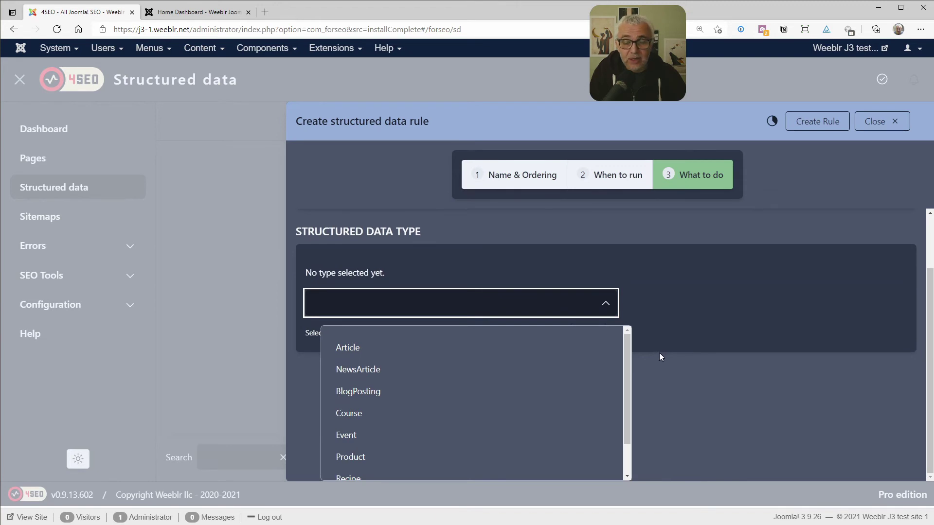
left_click(365, 458)
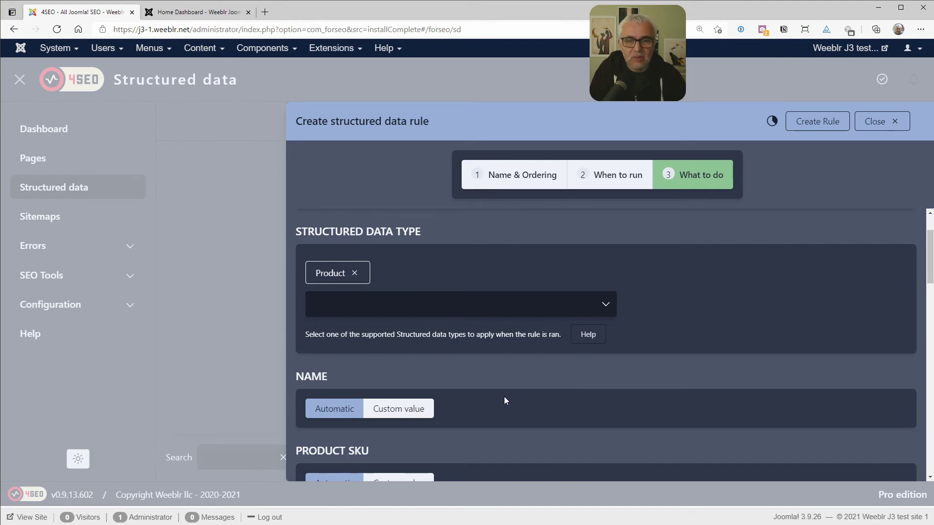
scroll(505, 396, "down", 3)
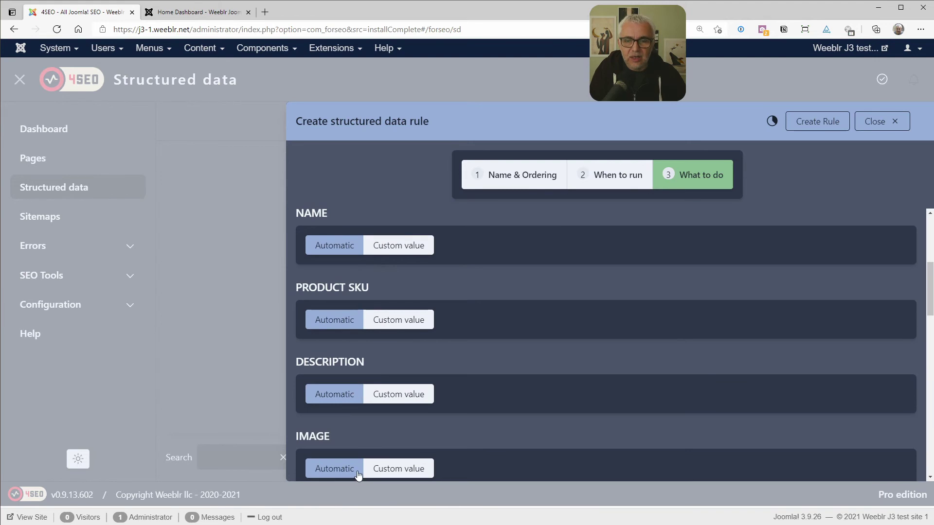
scroll(388, 437, "down", 2)
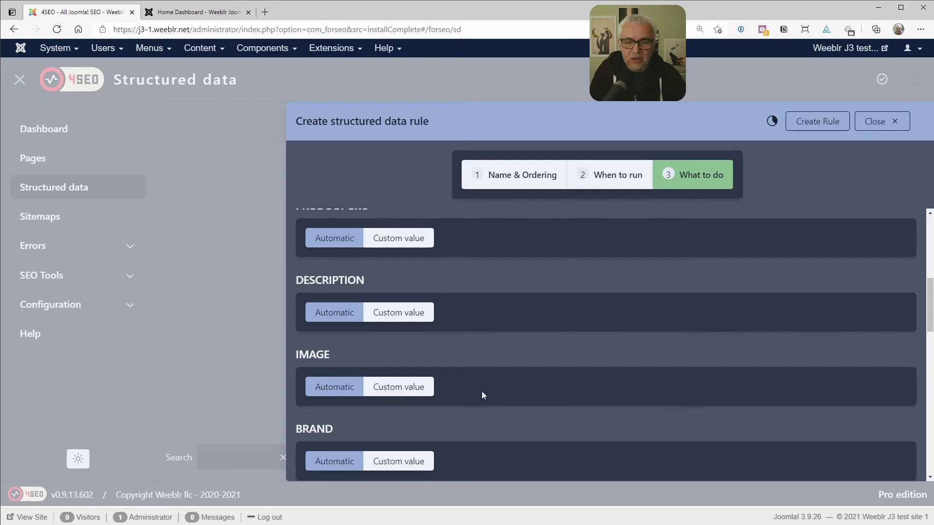
scroll(478, 393, "down", 3)
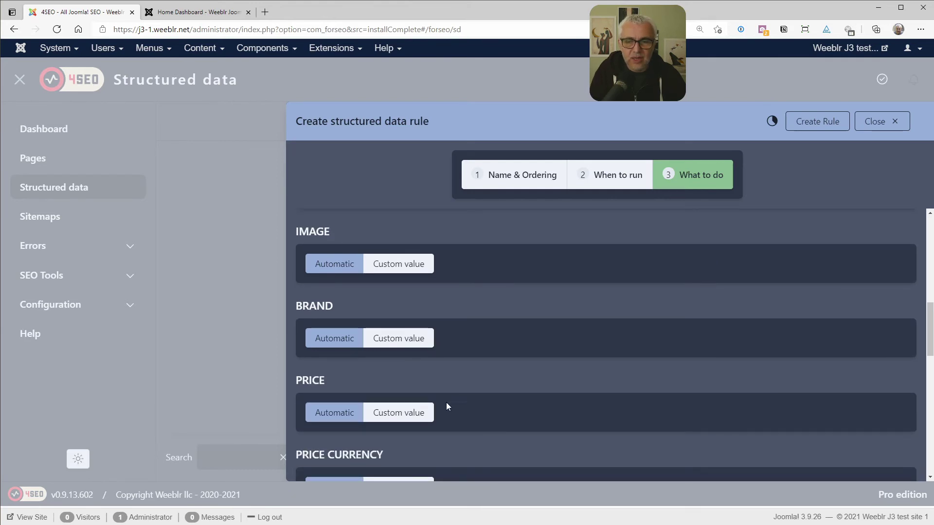
scroll(444, 402, "down", 3)
scroll(489, 380, "up", 13)
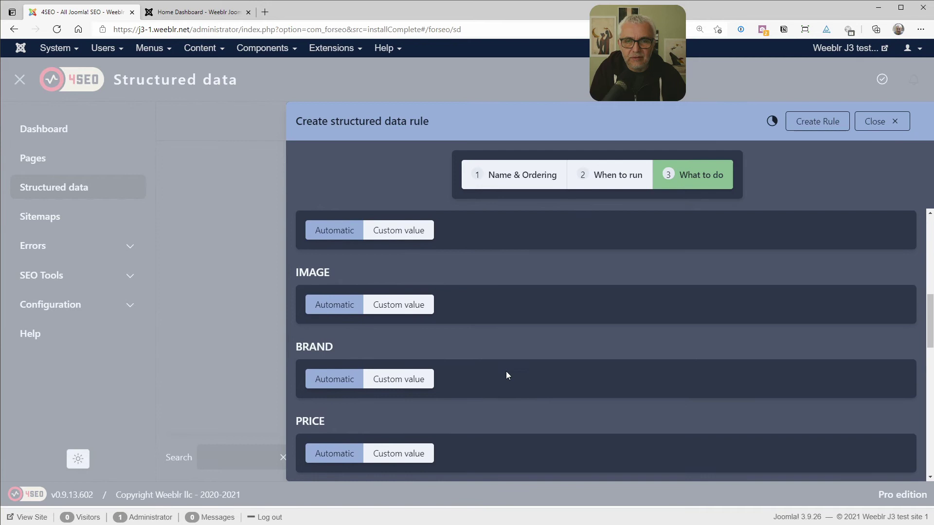
scroll(523, 364, "up", 1)
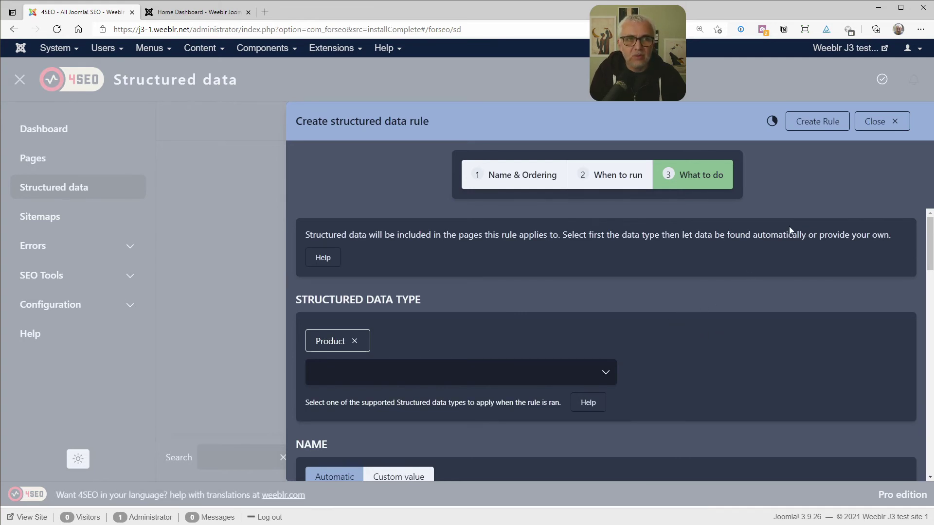
- Save 'Rule for my shop' and switch it off in the rules list
left_click(816, 123)
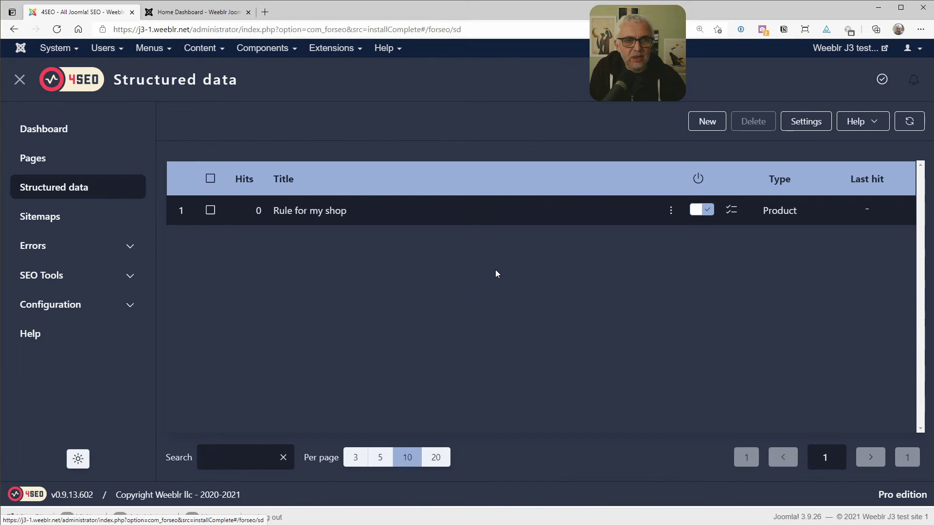
left_click(701, 210)
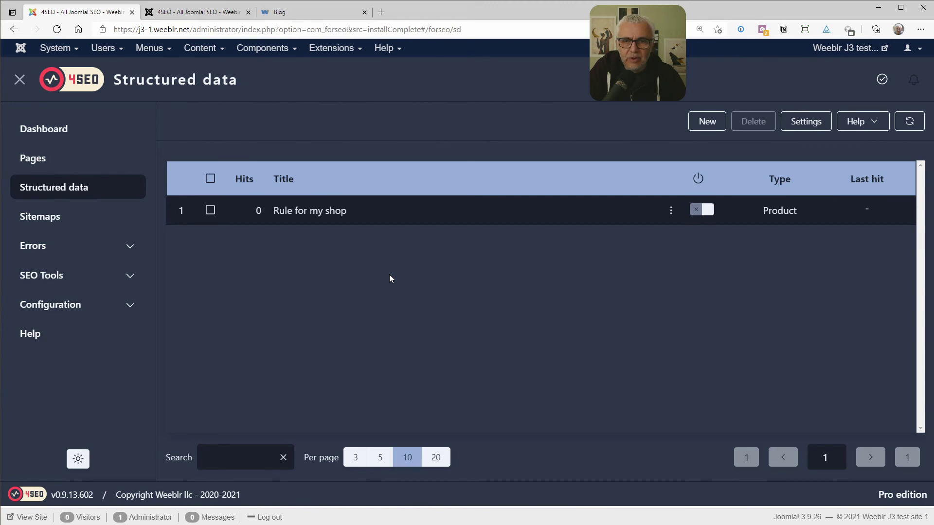
- On the second site's 4SEO sitemap page, copy the main XML sitemap URL
left_click(207, 13)
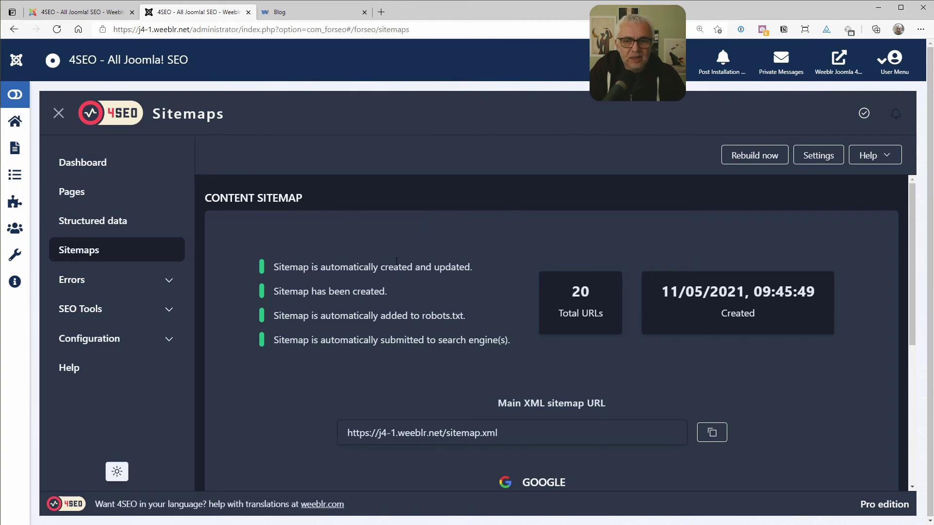
left_click_drag(379, 316, 457, 321)
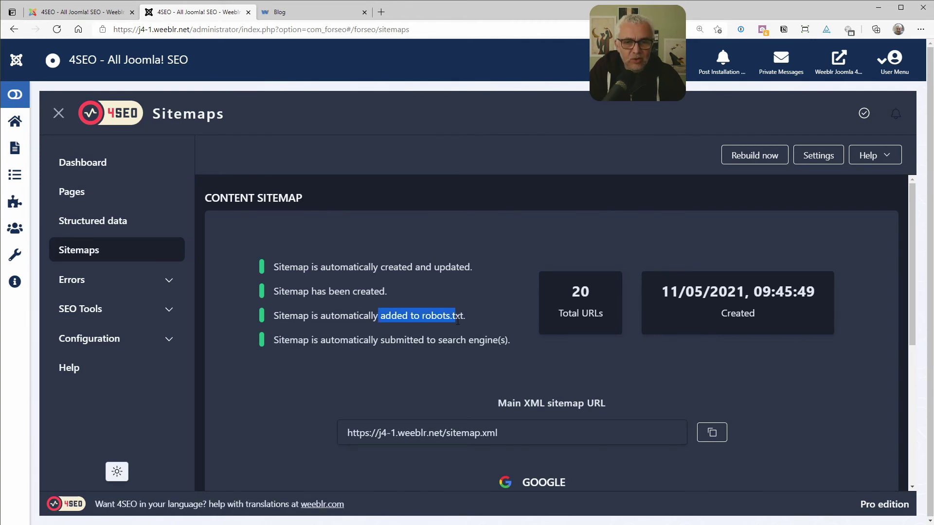
left_click(459, 315)
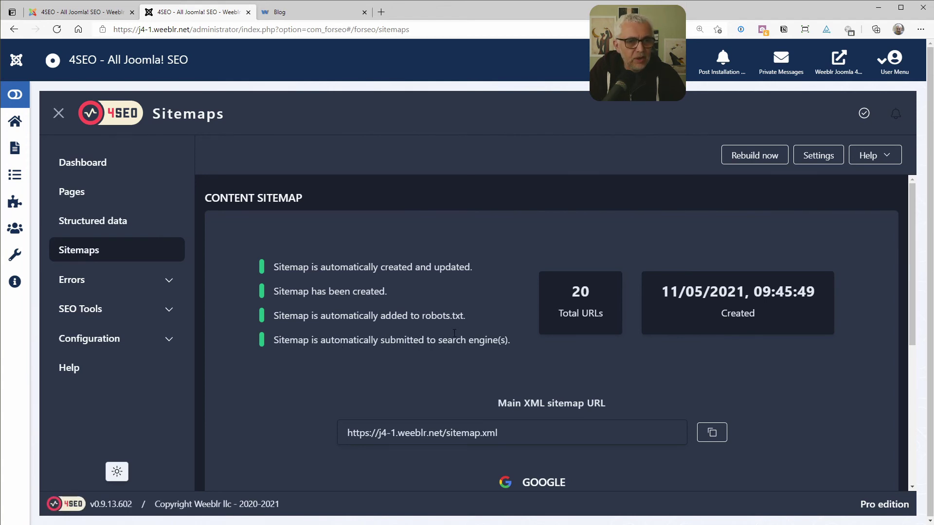
scroll(454, 332, "down", 2)
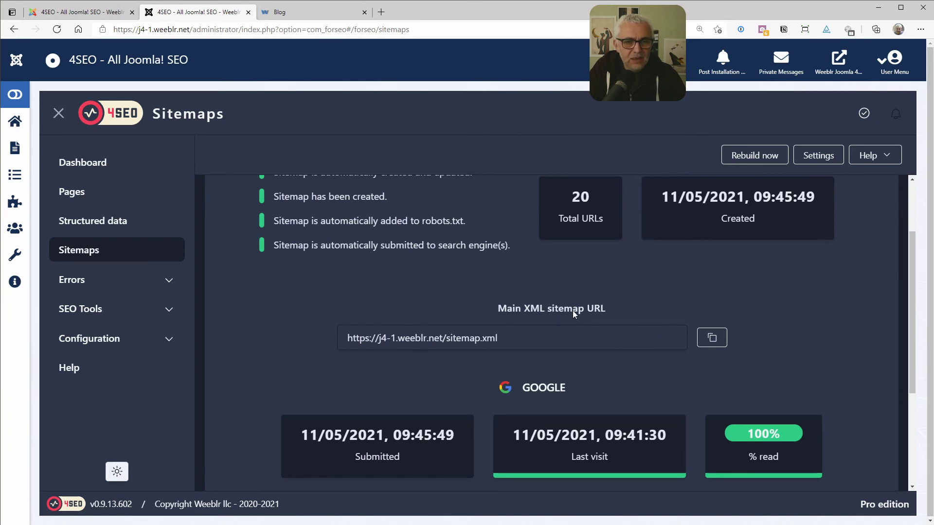
left_click(710, 340)
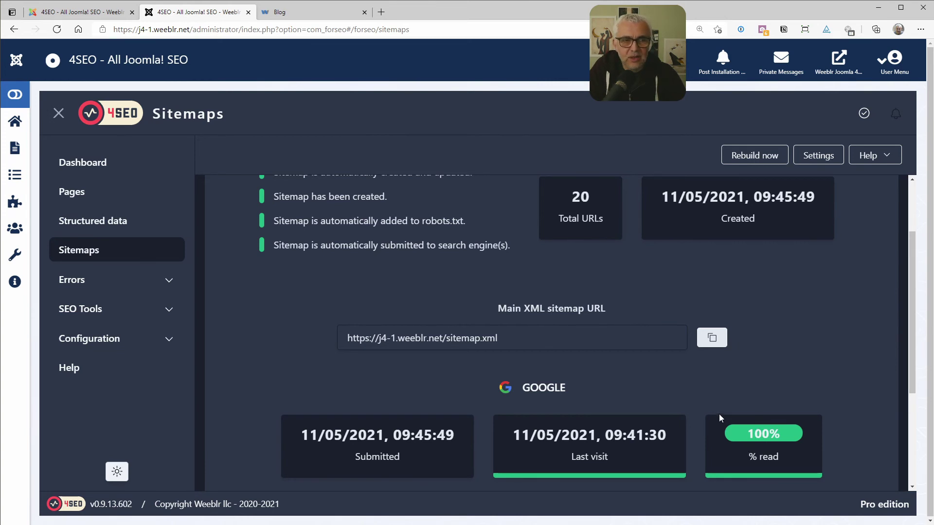
- Go to the Configuration > Analytics page, which lists no analytics rules yet
scroll(377, 359, "down", 3)
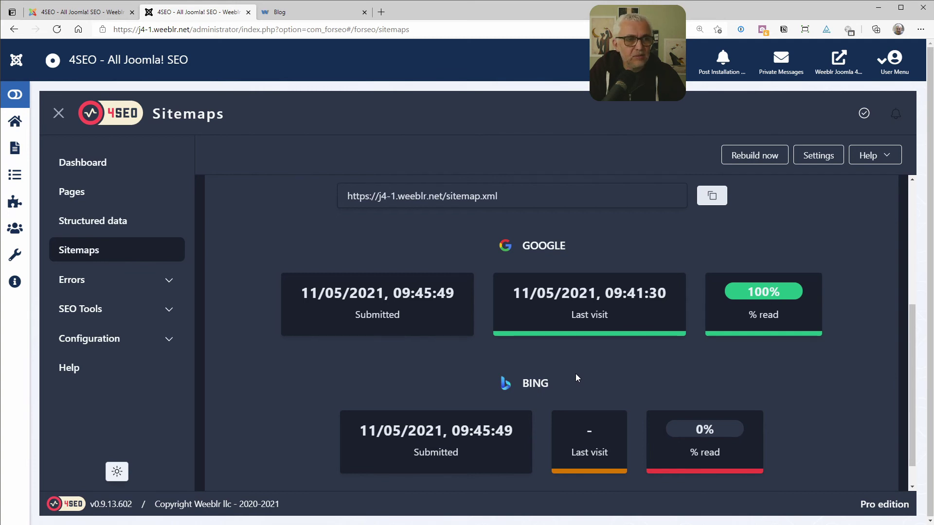
scroll(233, 246, "up", 5)
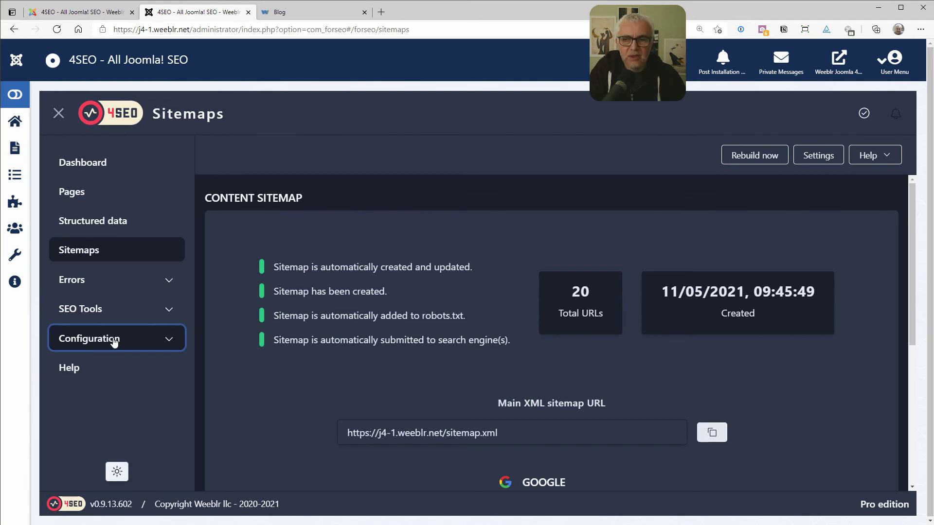
left_click(114, 342)
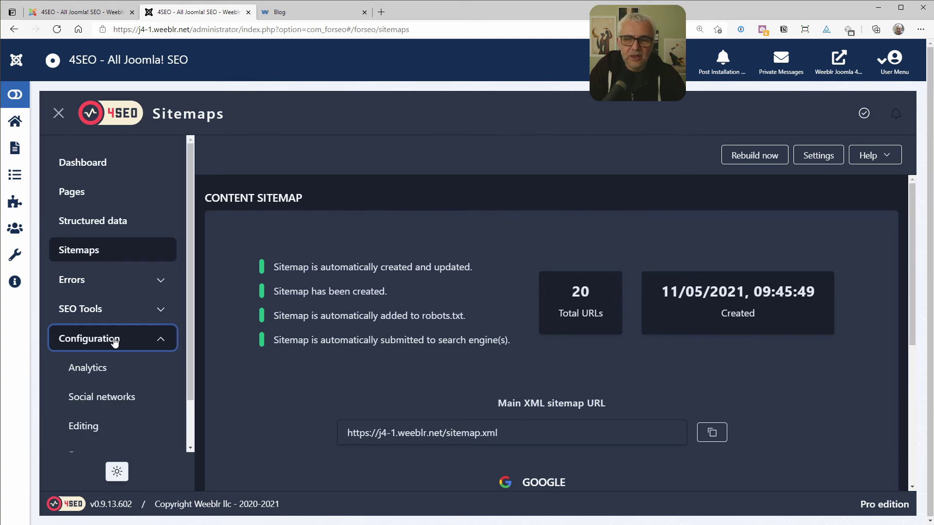
left_click(101, 371)
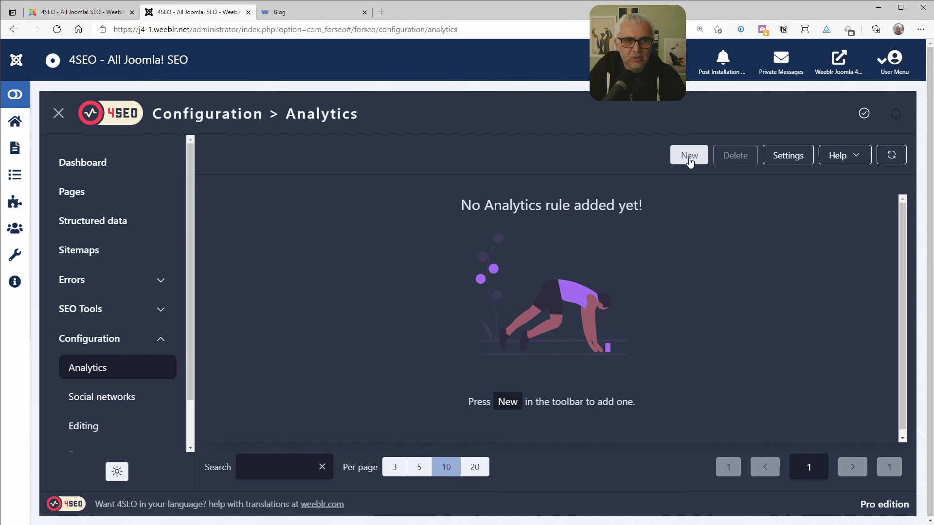
- Start a new analytics provider rule and choose Matomo as the provider
left_click(689, 156)
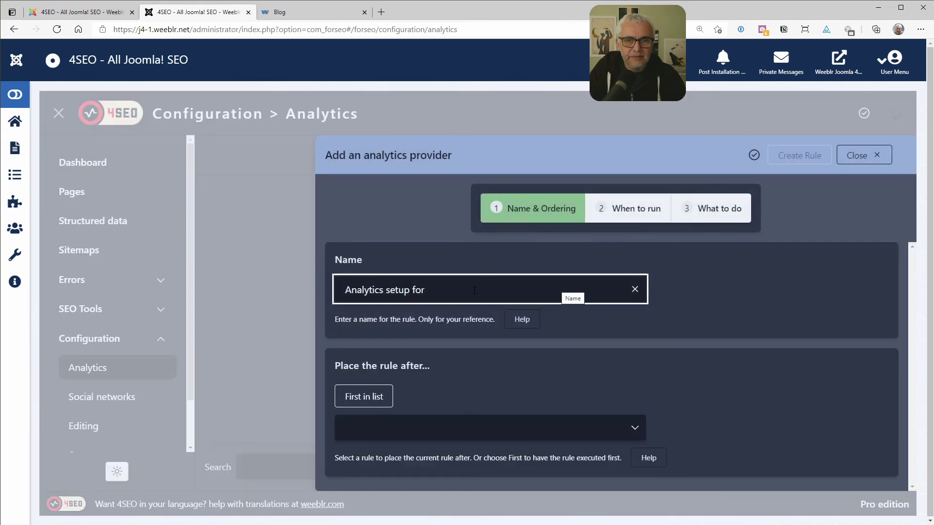
left_click(622, 209)
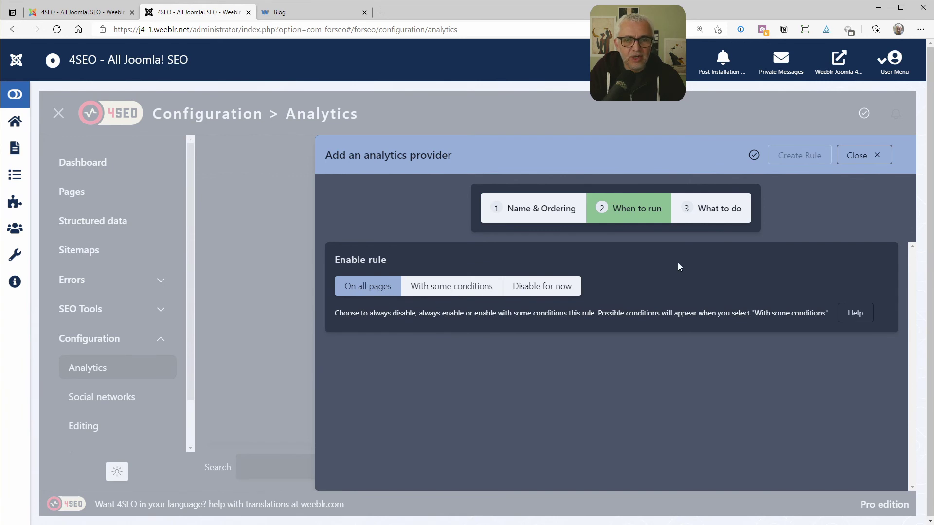
left_click(702, 209)
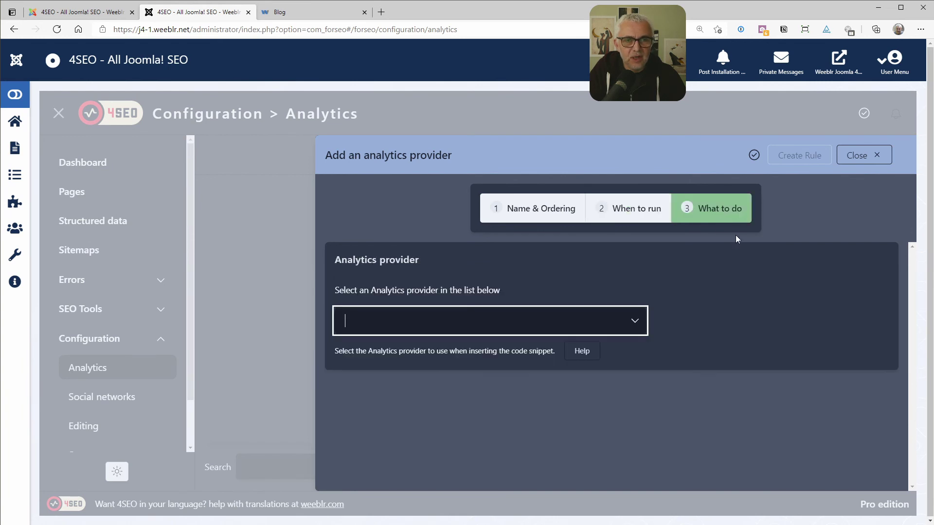
left_click(632, 321)
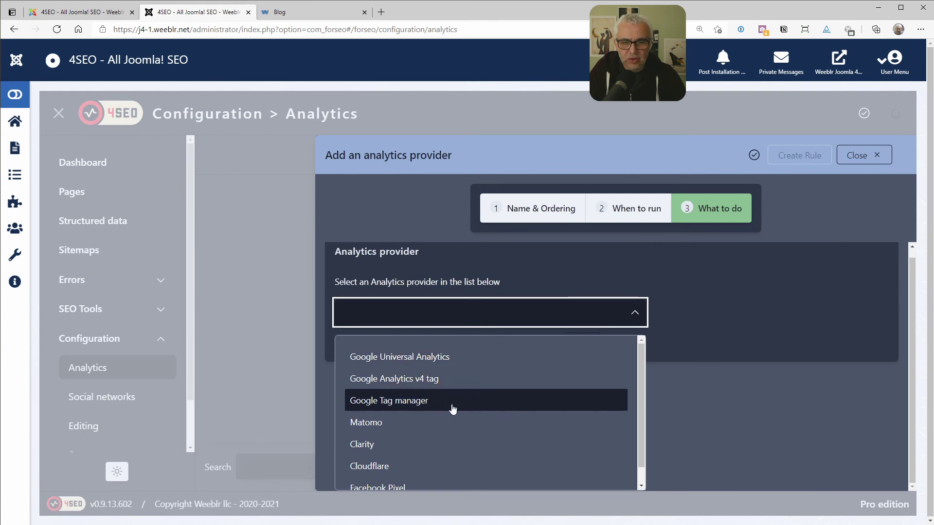
scroll(379, 446, "down", 1)
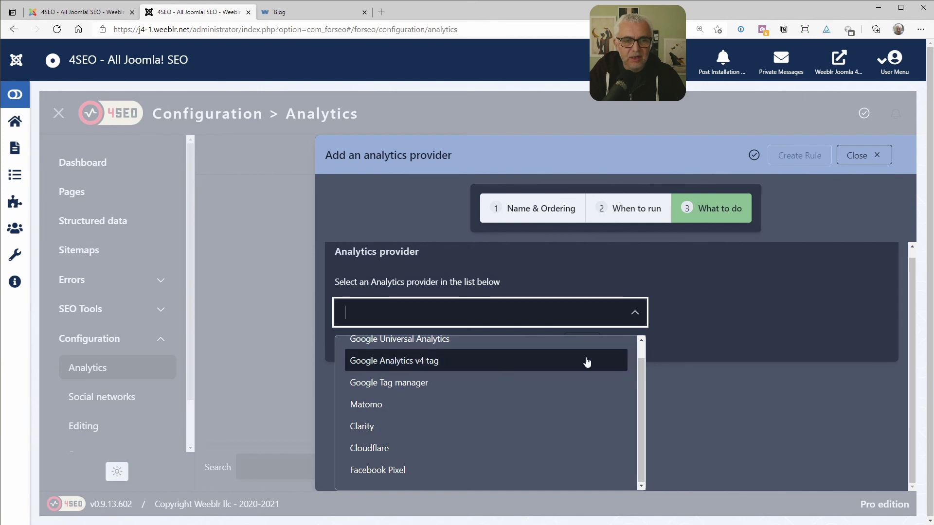
left_click(375, 408)
- Close the Matomo provider panel, discarding the unsaved changes
scroll(428, 419, "down", 2)
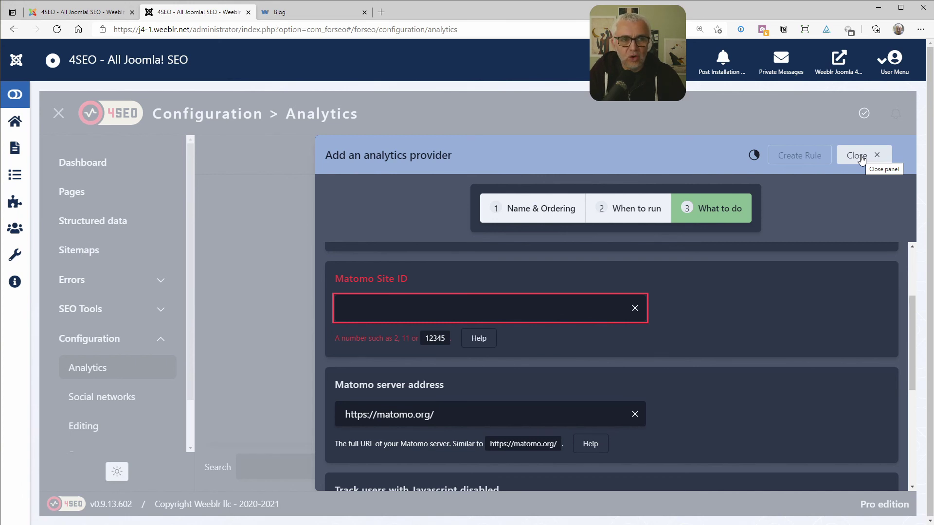
left_click(859, 155)
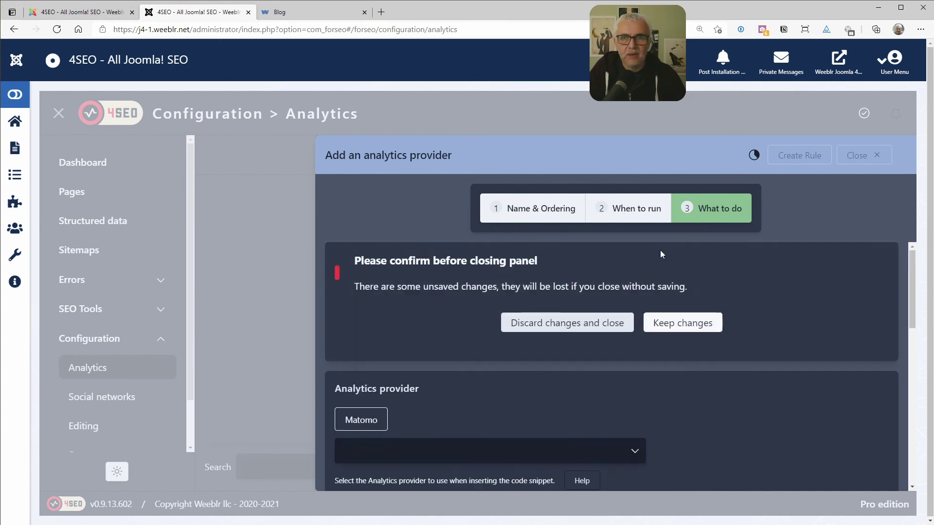
left_click(591, 323)
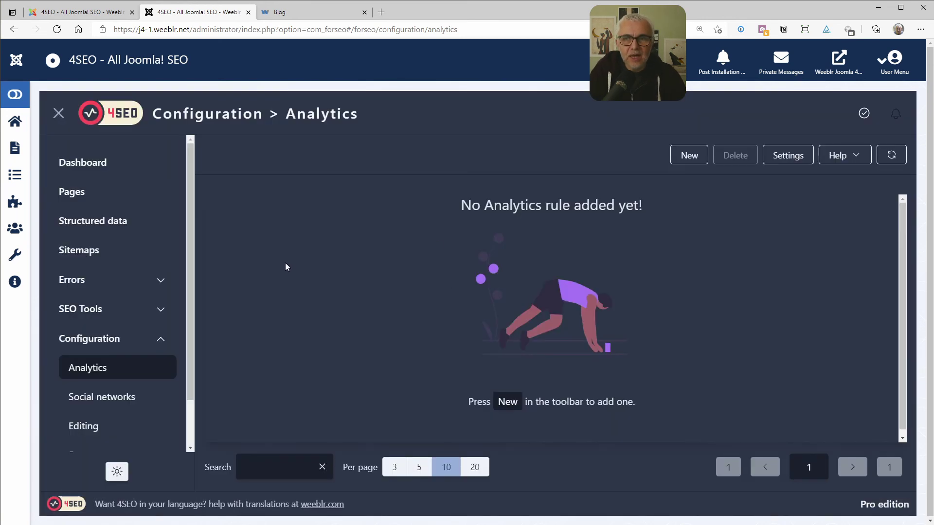
- Log in on the Blog page with saved credentials and move the 4SEO widget left
left_click(127, 340)
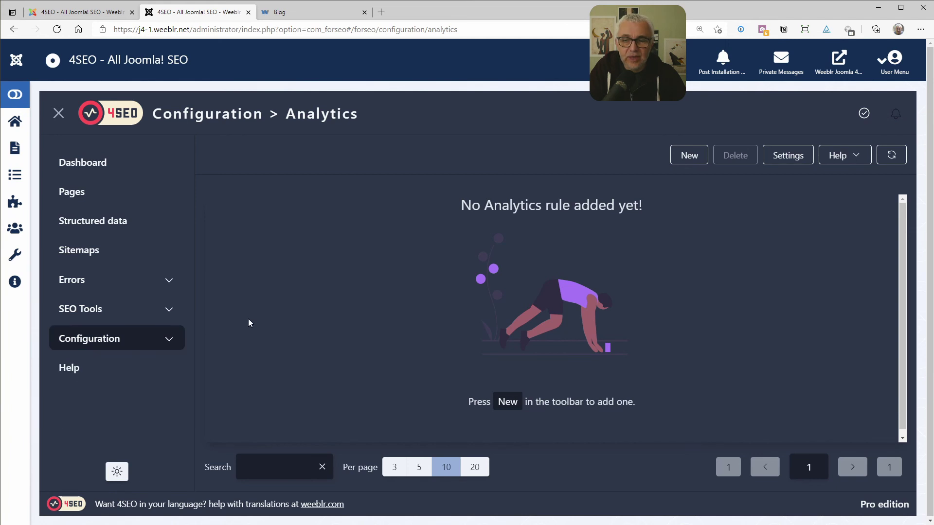
left_click(308, 12)
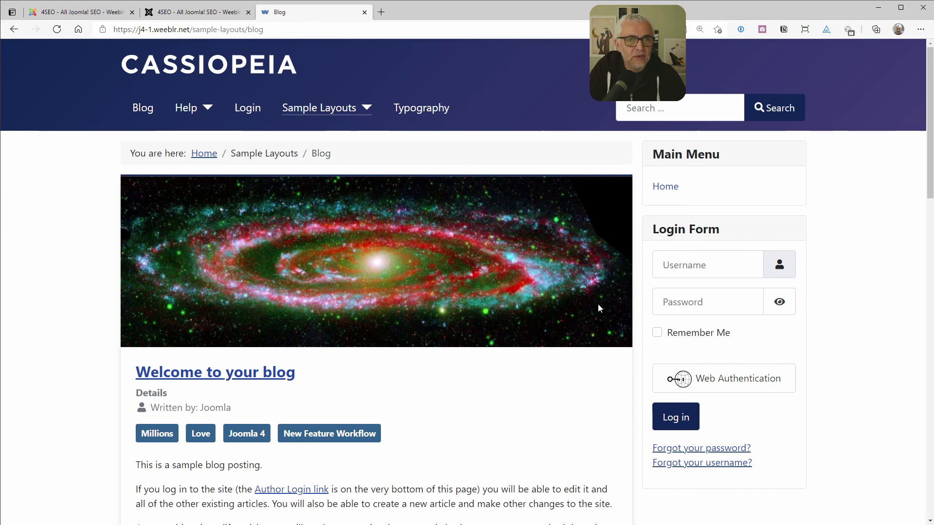
left_click(663, 266)
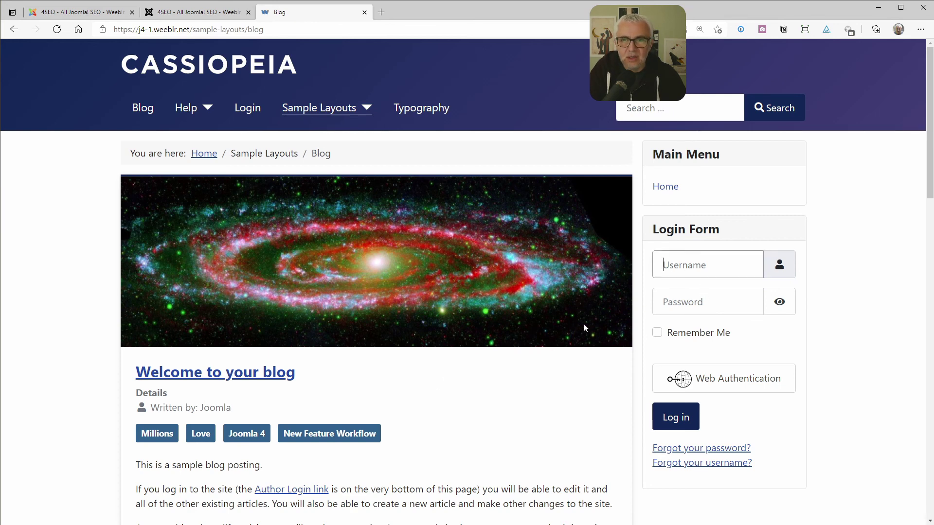
left_click(741, 30)
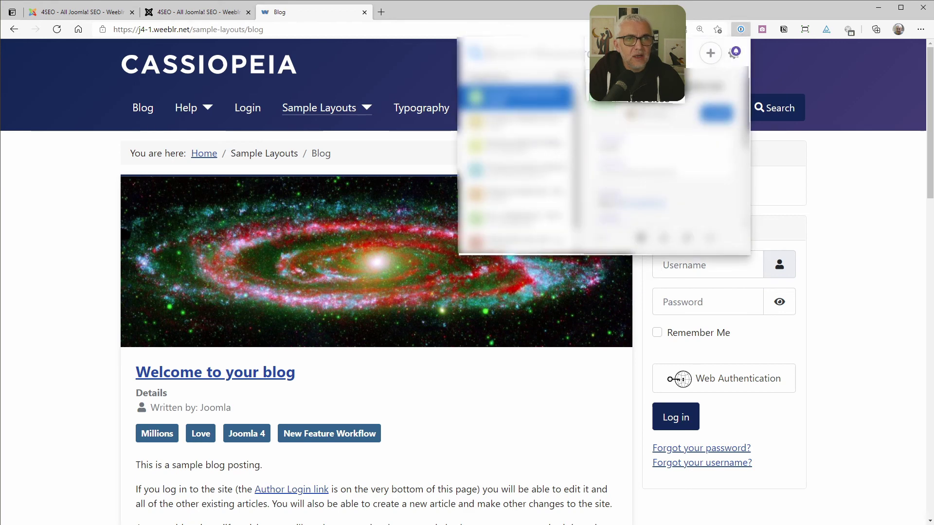
left_click(553, 96)
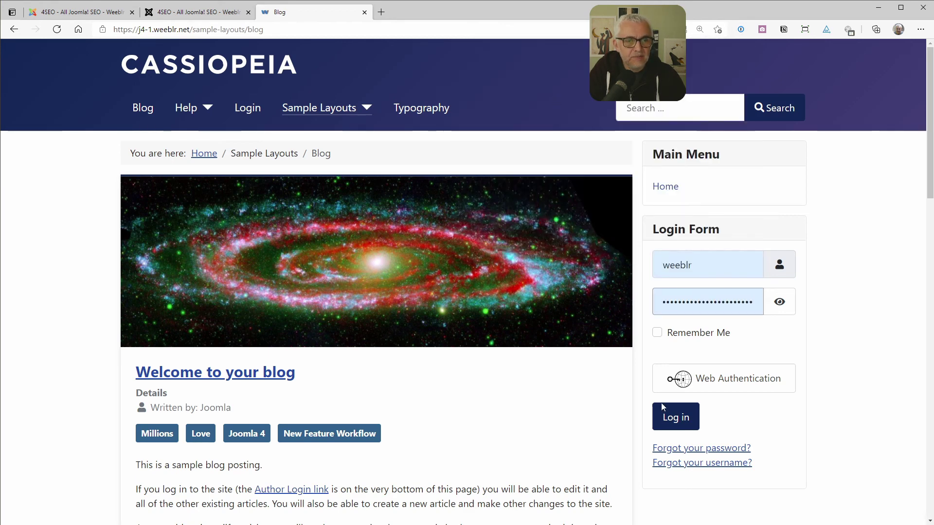
left_click(683, 418)
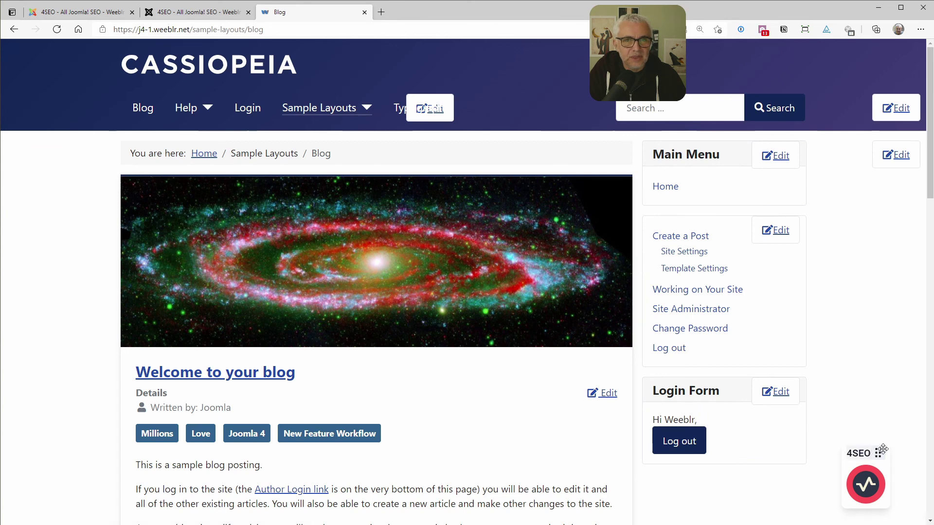
left_click_drag(858, 456, 170, 197)
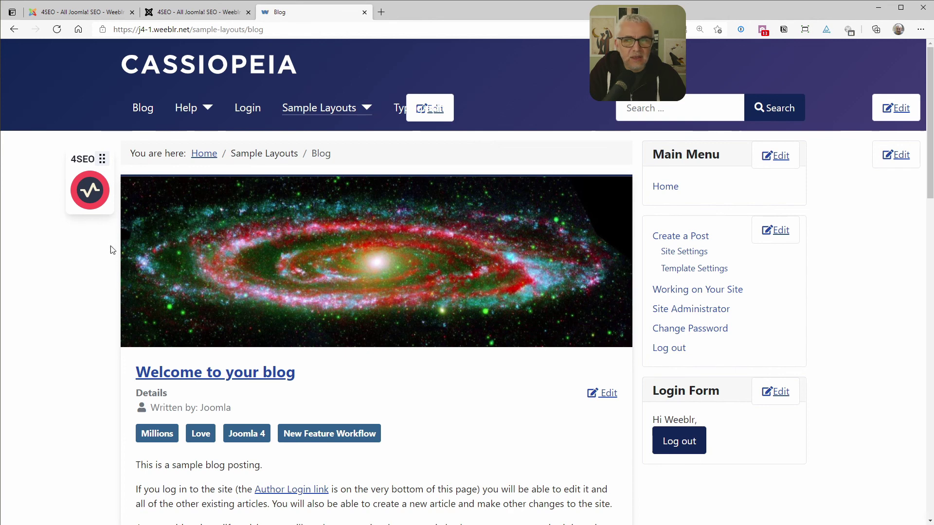
- Set the Blog page's 4SEO title to 'A better title maybe?' and reload to confirm
left_click(91, 192)
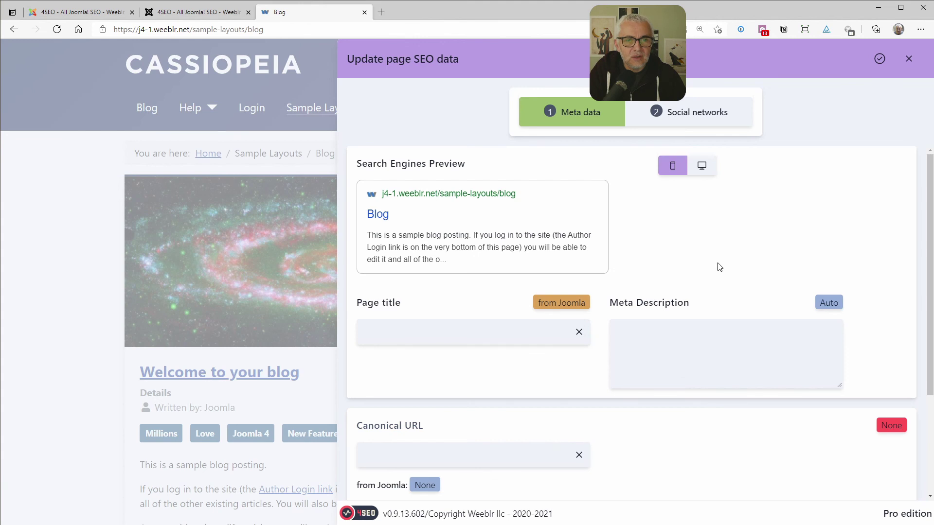
scroll(718, 270, "down", 3)
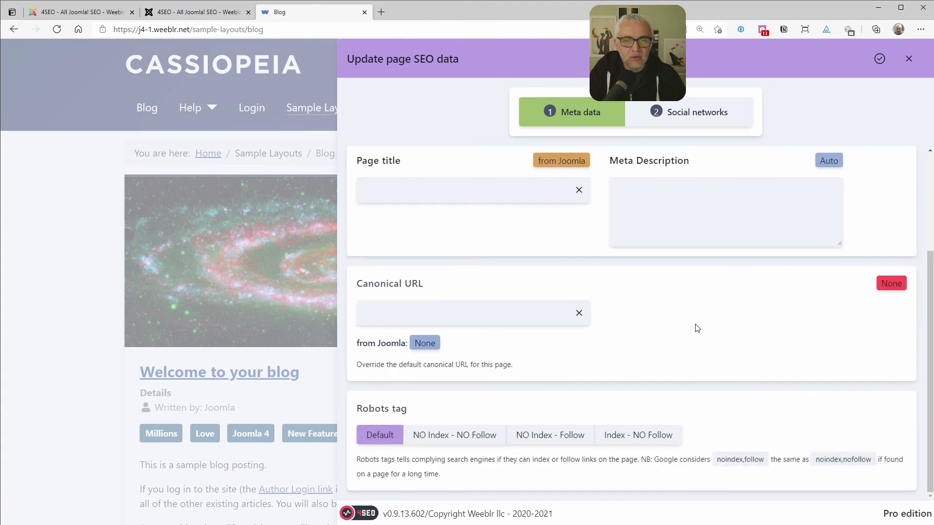
scroll(697, 325, "up", 3)
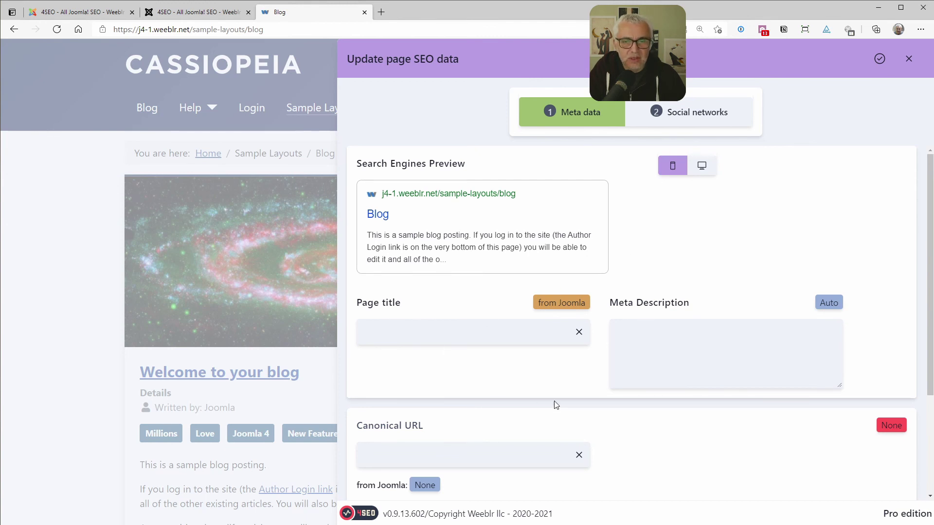
left_click(672, 120)
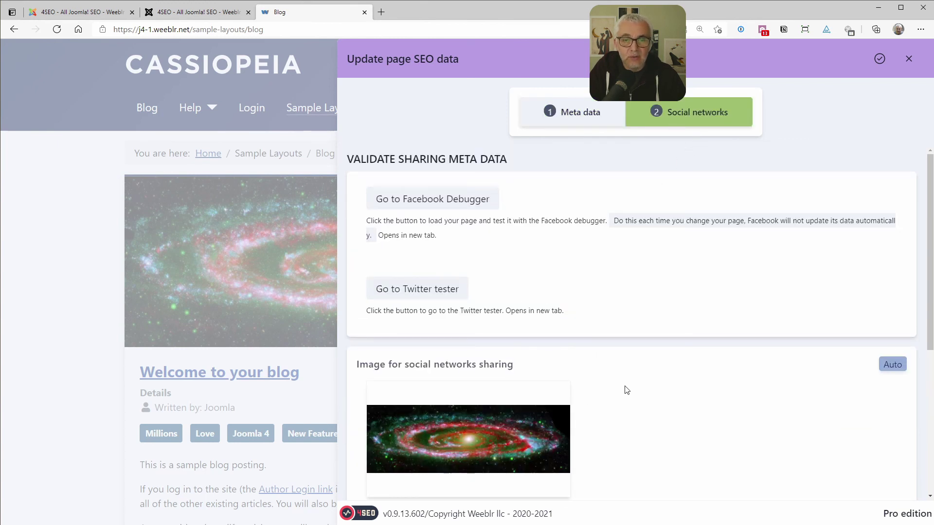
left_click(559, 118)
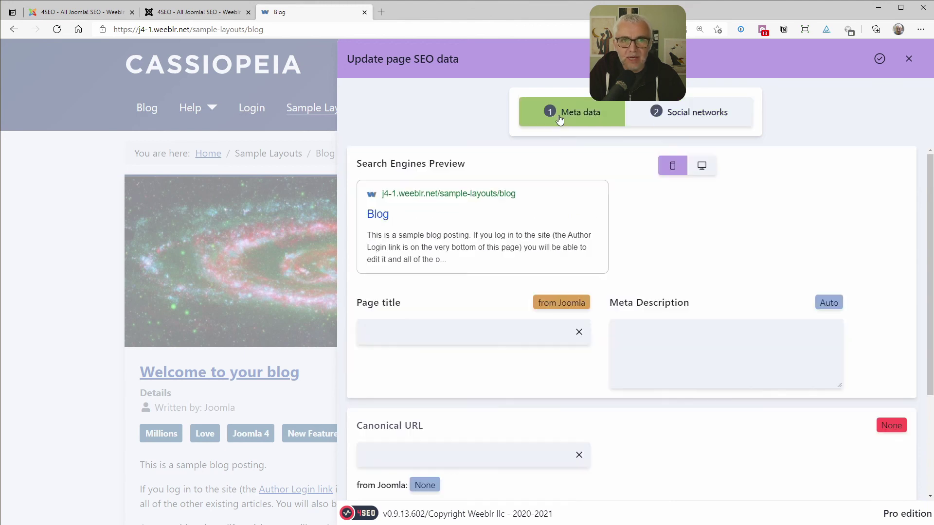
left_click(417, 332)
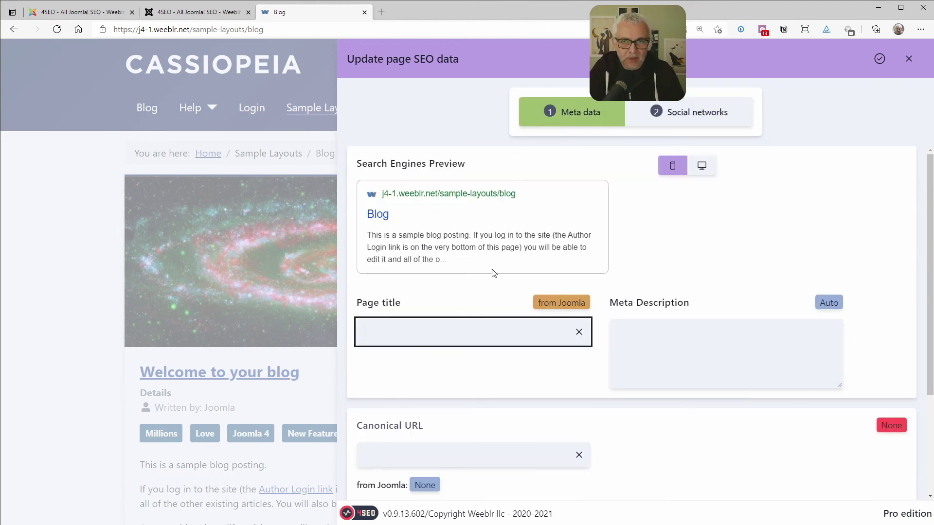
type("A better ")
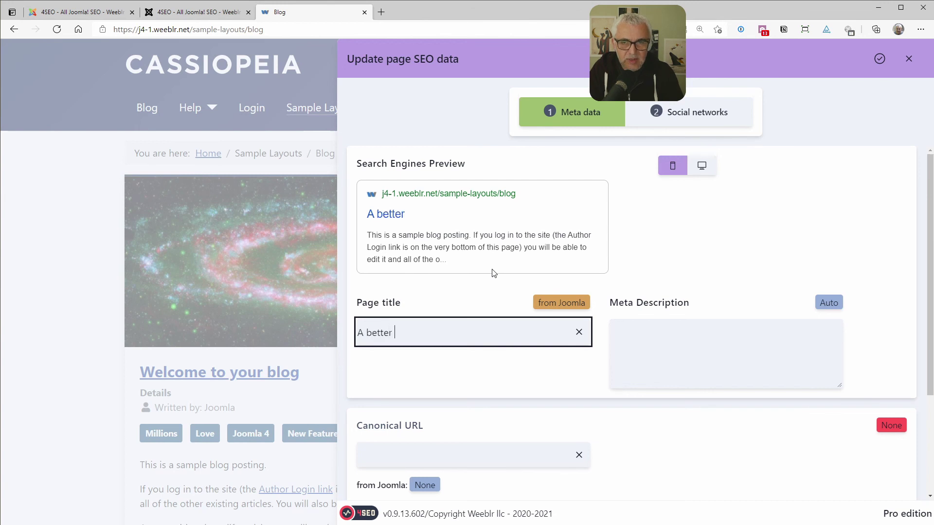
type("title maybe?")
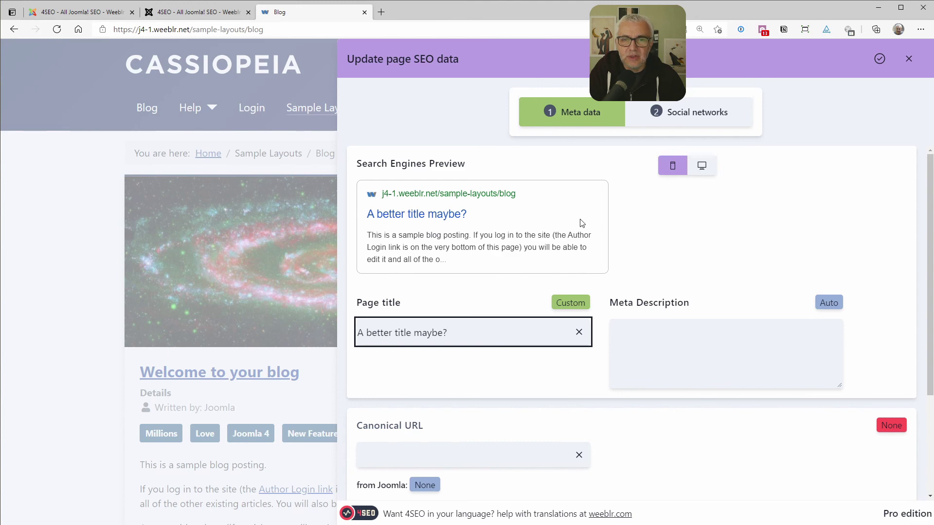
left_click(57, 29)
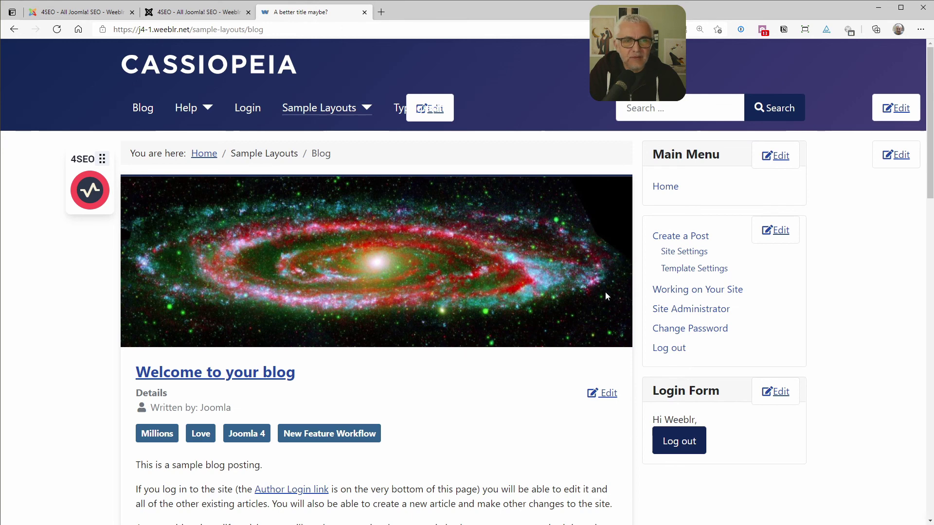
- Open the 'Welcome to your blog' article and its 4SEO Update page SEO data panel
left_click(276, 372)
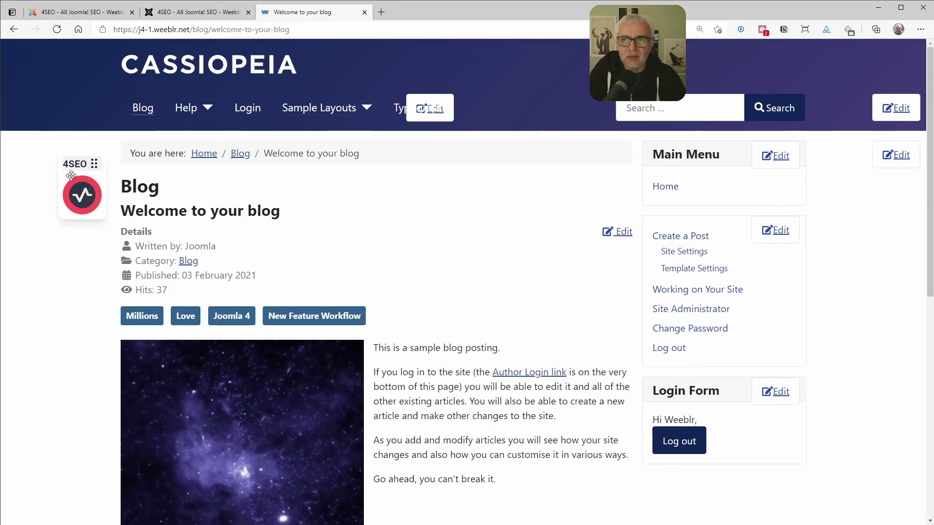
left_click_drag(72, 175, 36, 224)
left_click(59, 244)
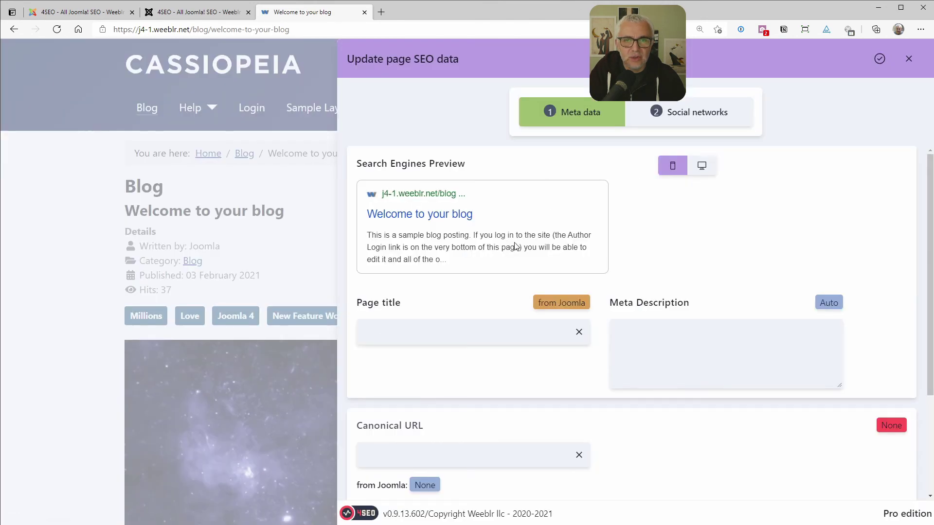